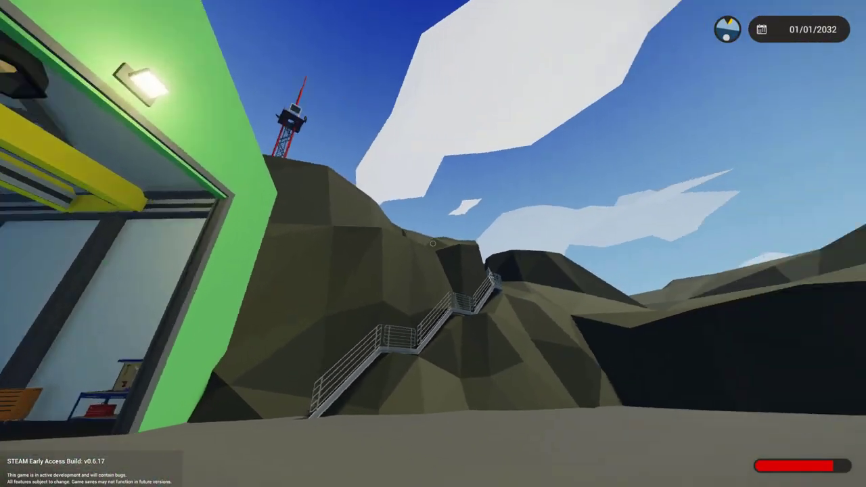
Walk through the hangar door and open the vehicle editor at the workbench
{"action": "key", "text": "w"}
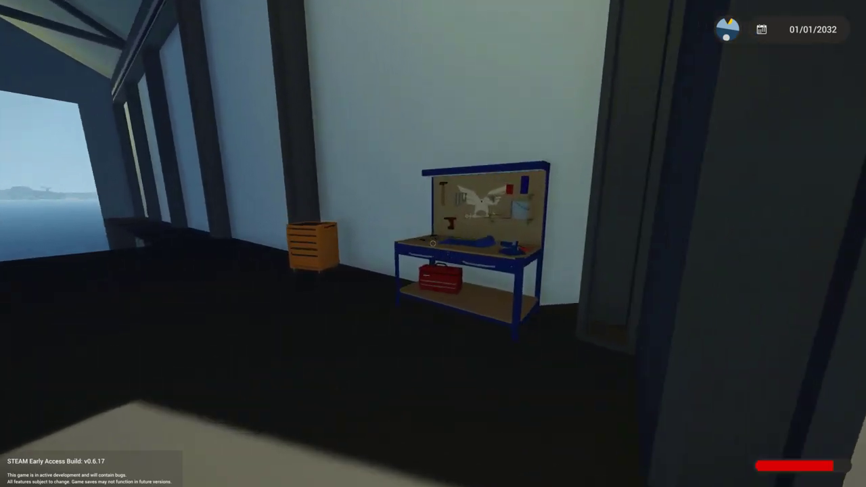
{"action": "key", "text": "e"}
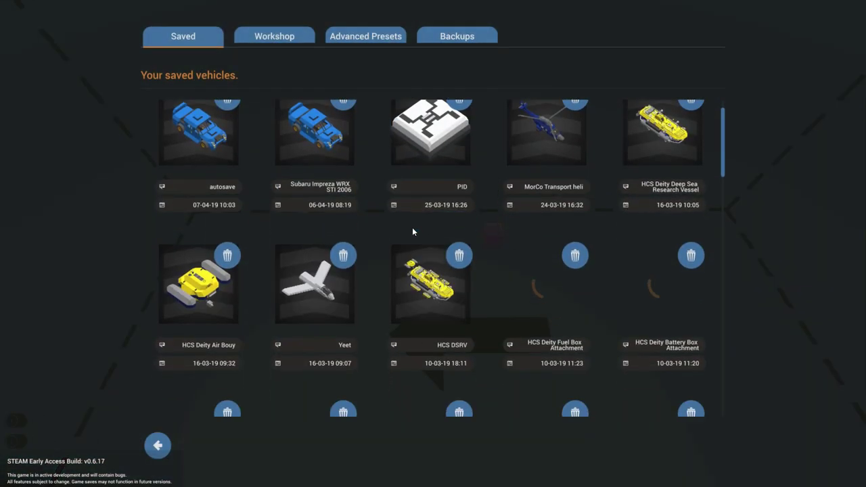
Load the saved speedboat from the Saved vehicles grid and briefly toggle the Logic view
{"action": "scroll", "coordinate": [409, 236], "scroll_direction": "down", "scroll_amount": 5}
{"action": "scroll", "coordinate": [418, 233], "scroll_direction": "down", "scroll_amount": 7}
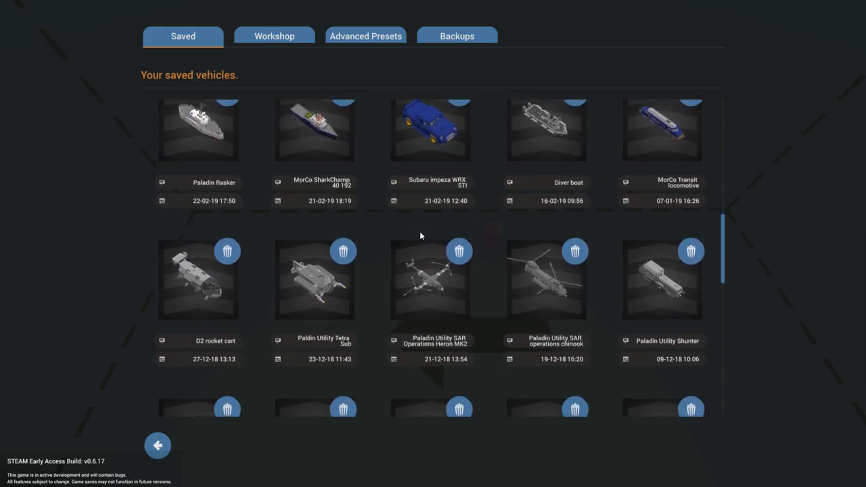
{"action": "left_click", "coordinate": [549, 186]}
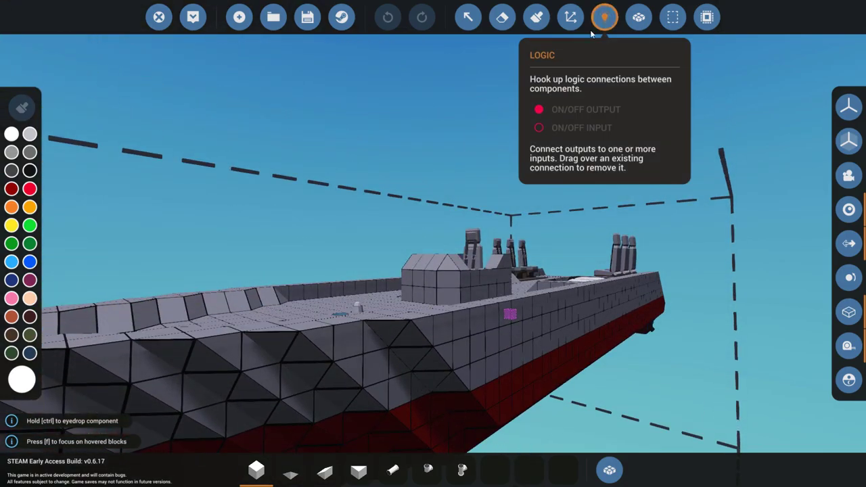
{"action": "left_click", "coordinate": [596, 25]}
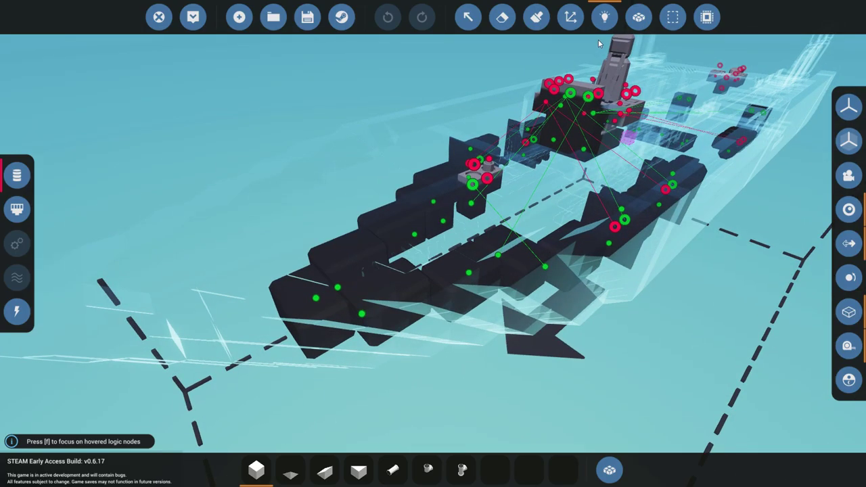
{"action": "left_click", "coordinate": [601, 29]}
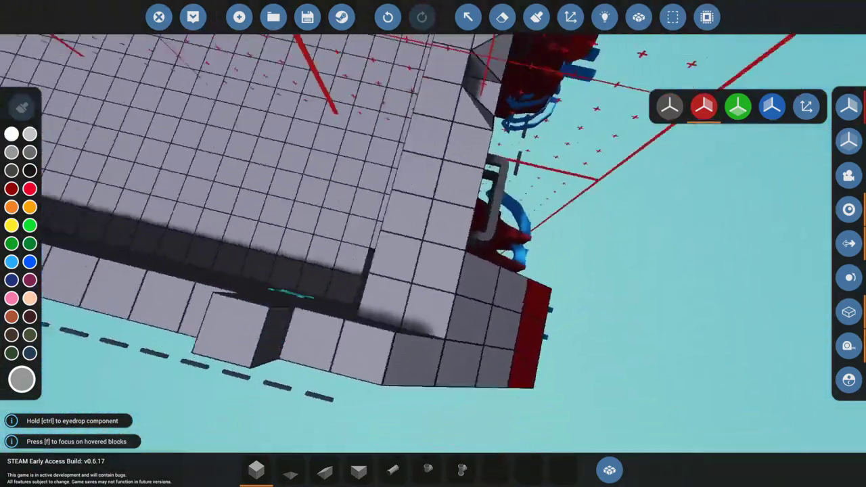
Bring the camera in on a block in the boat's empty engine bay
{"action": "key", "text": "f"}
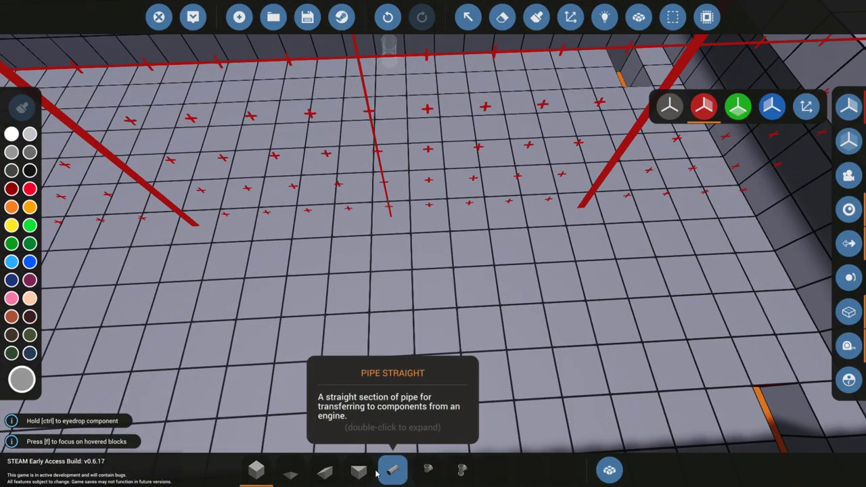
Pick the engine from an inventory search for 'e' and place it in the bay
{"action": "left_click", "coordinate": [609, 470]}
{"action": "type", "text": "eng"}
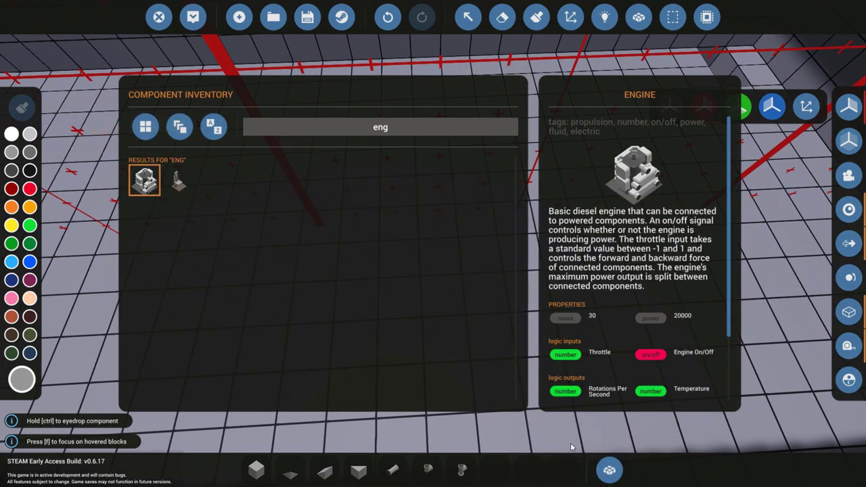
{"action": "left_click", "coordinate": [609, 470]}
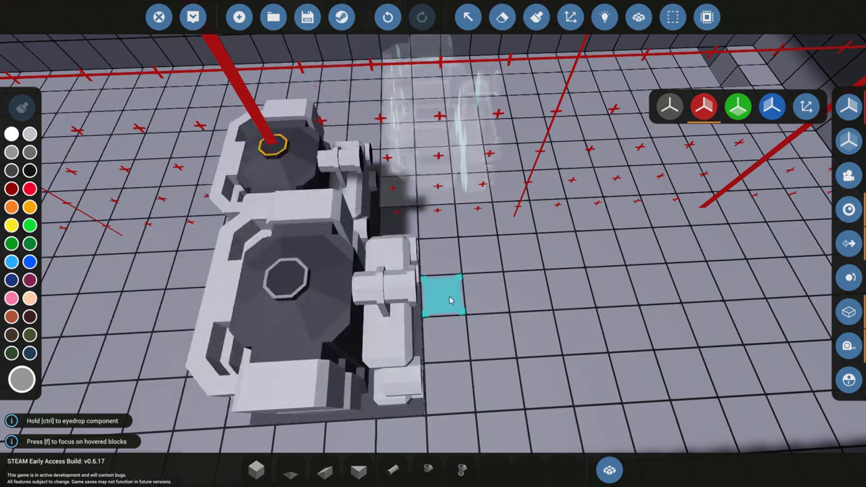
{"action": "key", "text": "6"}
{"action": "key", "text": "5"}
Orbit around the engine to locate its fuel and coolant ports
{"action": "key", "text": "f"}
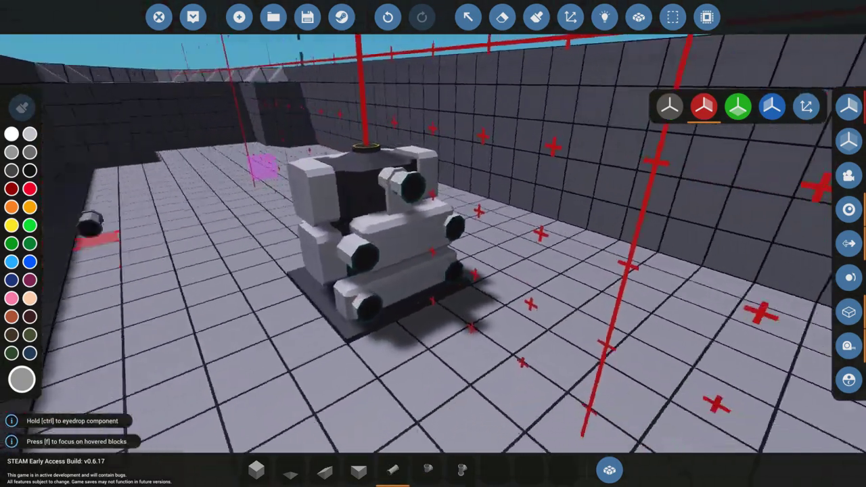
{"action": "key", "text": "e"}
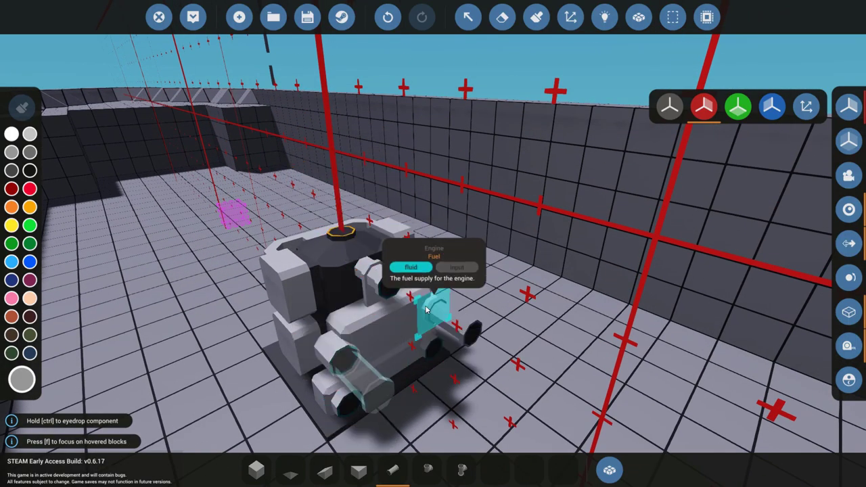
{"action": "left_click_drag", "start_coordinate": [459, 371], "coordinate": [400, 379]}
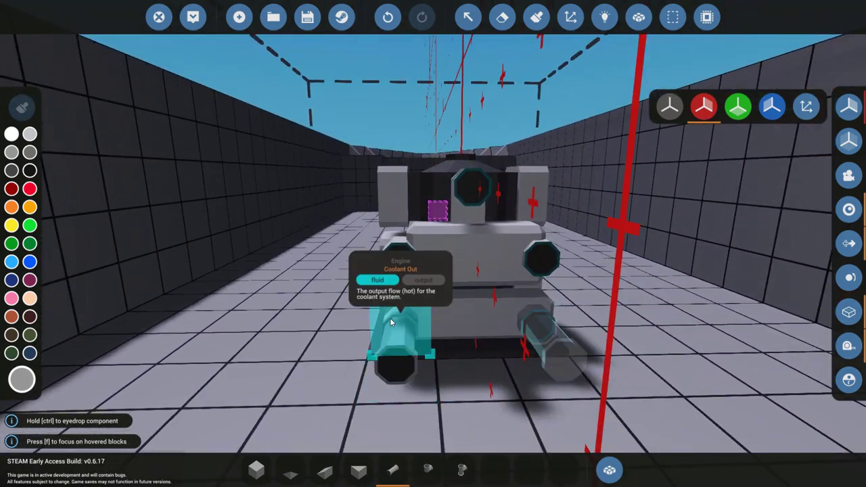
{"action": "left_click_drag", "start_coordinate": [536, 332], "coordinate": [540, 249]}
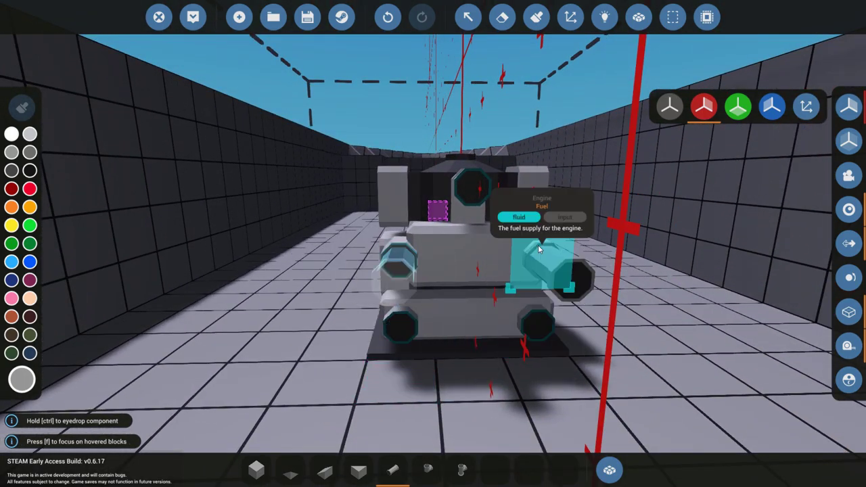
{"action": "left_click_drag", "start_coordinate": [460, 172], "coordinate": [423, 290]}
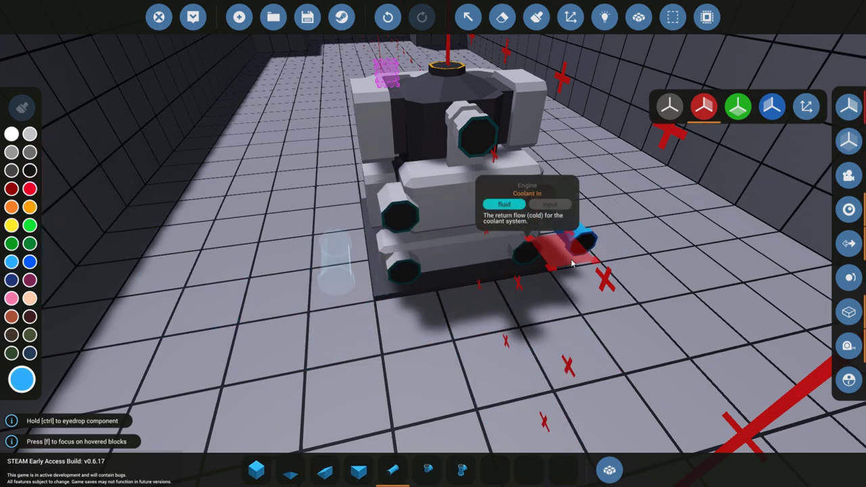
Clear the inventory search and scroll the full list down to the Fluid Heat Radiator
{"action": "scroll", "coordinate": [390, 278], "scroll_direction": "down", "scroll_amount": 5}
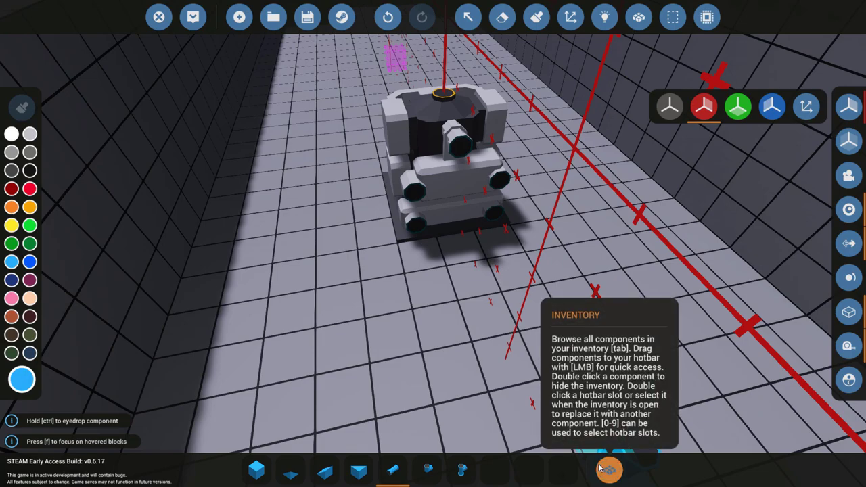
{"action": "left_click", "coordinate": [609, 469]}
{"action": "key", "text": "BackSpace"}
{"action": "scroll", "coordinate": [279, 278], "scroll_direction": "down", "scroll_amount": 5}
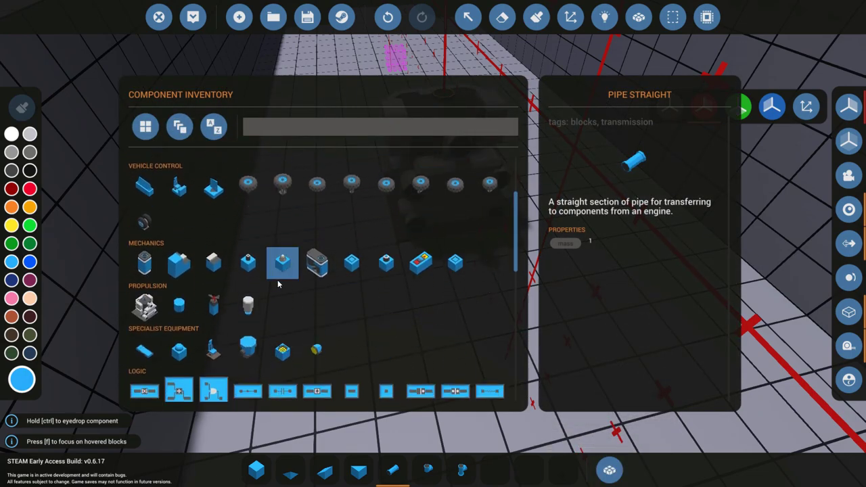
{"action": "scroll", "coordinate": [272, 284], "scroll_direction": "up", "scroll_amount": 3}
{"action": "scroll", "coordinate": [272, 285], "scroll_direction": "up", "scroll_amount": 2}
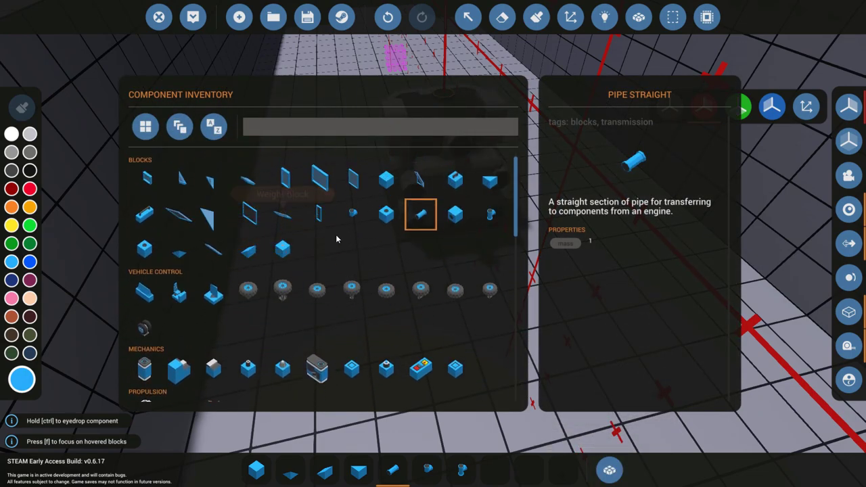
{"action": "scroll", "coordinate": [271, 243], "scroll_direction": "down", "scroll_amount": 5}
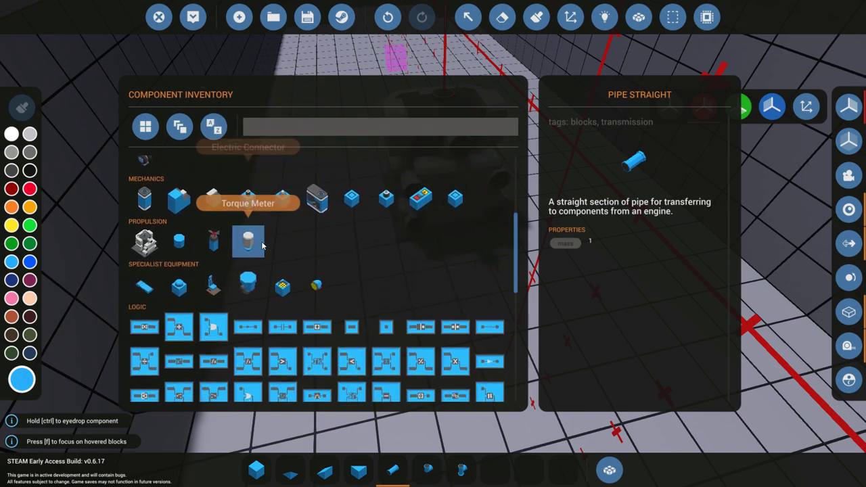
{"action": "scroll", "coordinate": [268, 249], "scroll_direction": "down", "scroll_amount": 6}
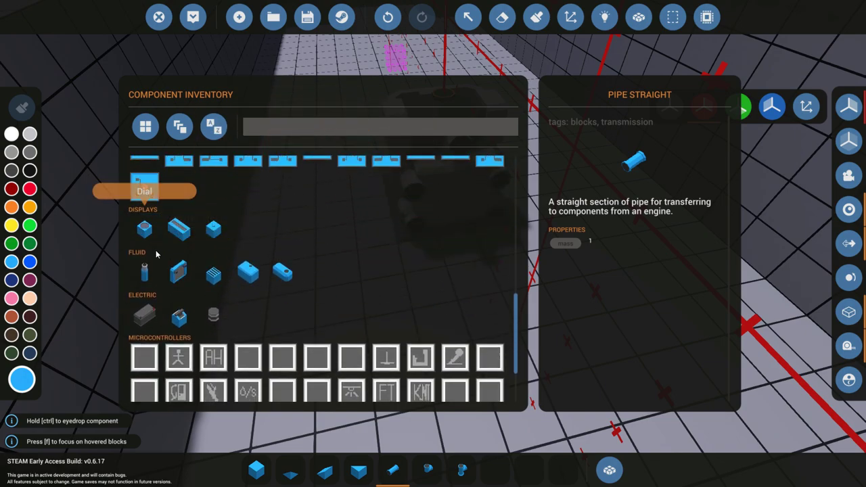
{"action": "scroll", "coordinate": [275, 272], "scroll_direction": "up", "scroll_amount": 4}
{"action": "scroll", "coordinate": [306, 274], "scroll_direction": "down", "scroll_amount": 1}
{"action": "scroll", "coordinate": [306, 274], "scroll_direction": "down", "scroll_amount": 2}
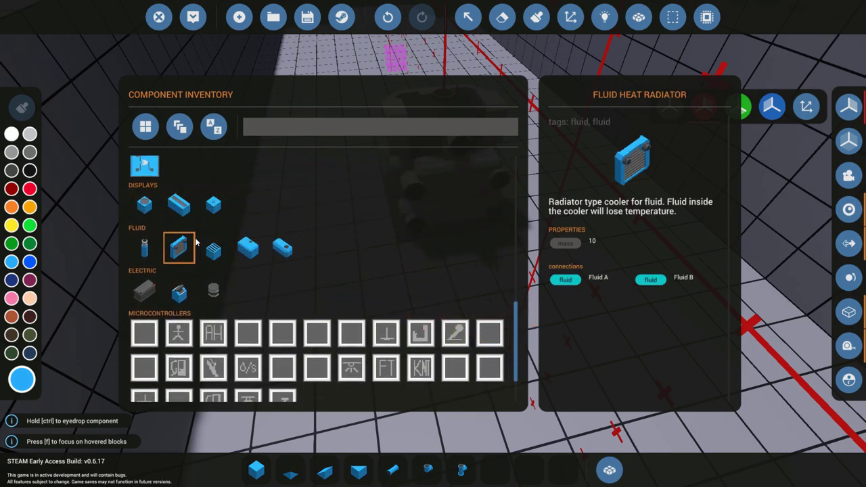
Place the Fluid Heat Radiator lying flat on the floor beside the engine
{"action": "left_click", "coordinate": [611, 467]}
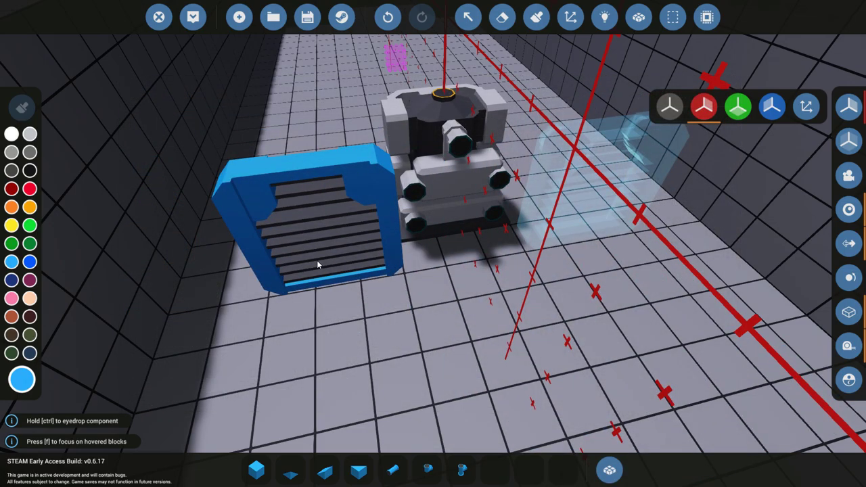
{"action": "key", "text": "q"}
{"action": "key", "text": "r"}
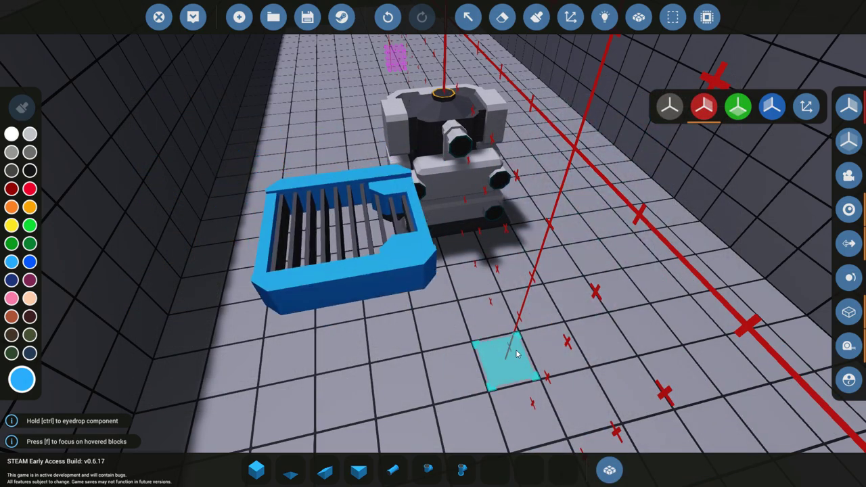
{"action": "left_click", "coordinate": [524, 358]}
{"action": "key", "text": "f"}
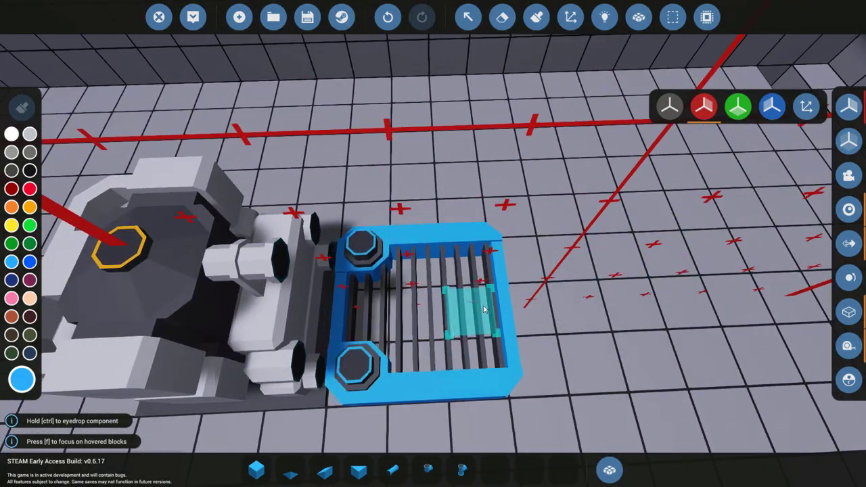
{"action": "mouse_move", "coordinate": [484, 309]}
{"action": "left_mouse_down"}
{"action": "mouse_move", "coordinate": [581, 306]}
{"action": "mouse_move", "coordinate": [499, 306]}
{"action": "left_mouse_up"}
Pipe the engine's Coolant In and Coolant Out ports to the radiator
{"action": "key", "text": "5"}
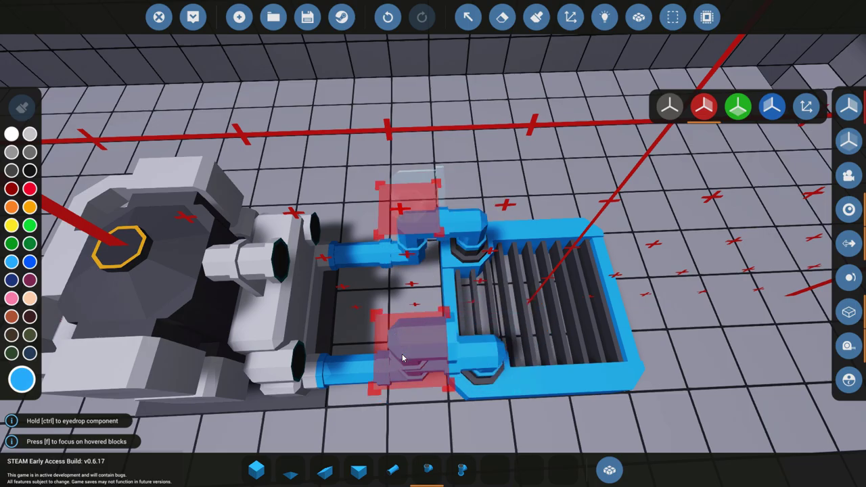
{"action": "key", "text": "f"}
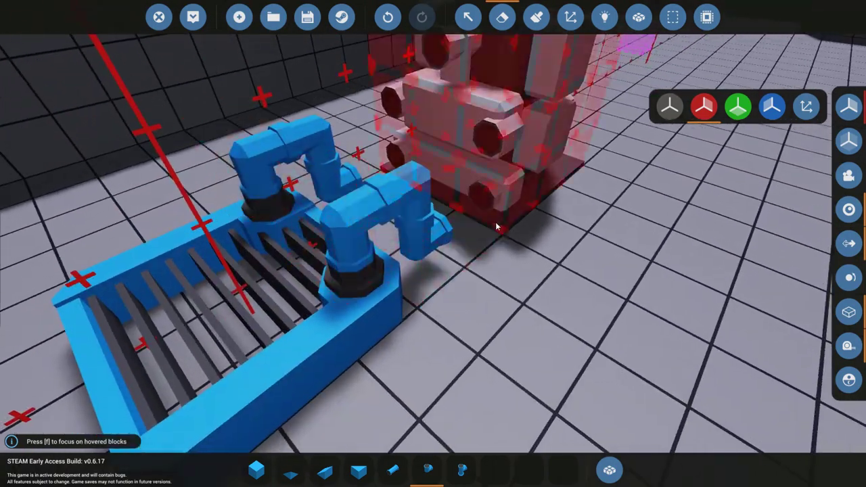
{"action": "key", "text": "f"}
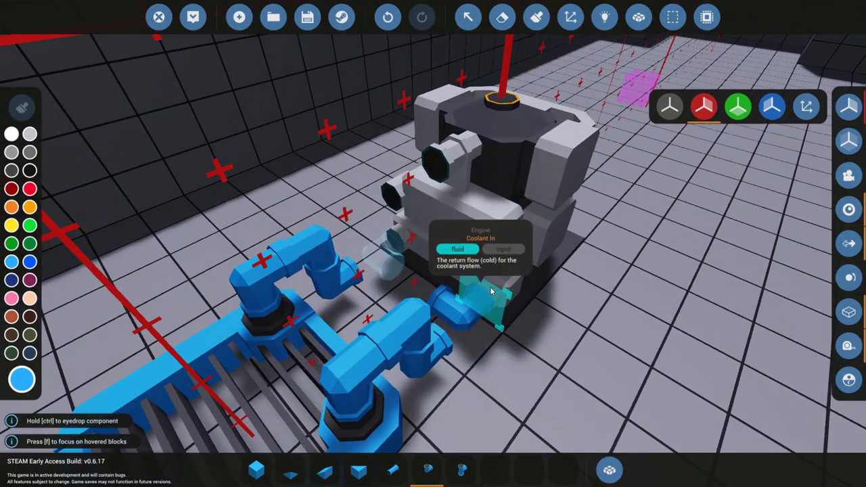
{"action": "left_click", "coordinate": [392, 470]}
{"action": "key", "text": "f"}
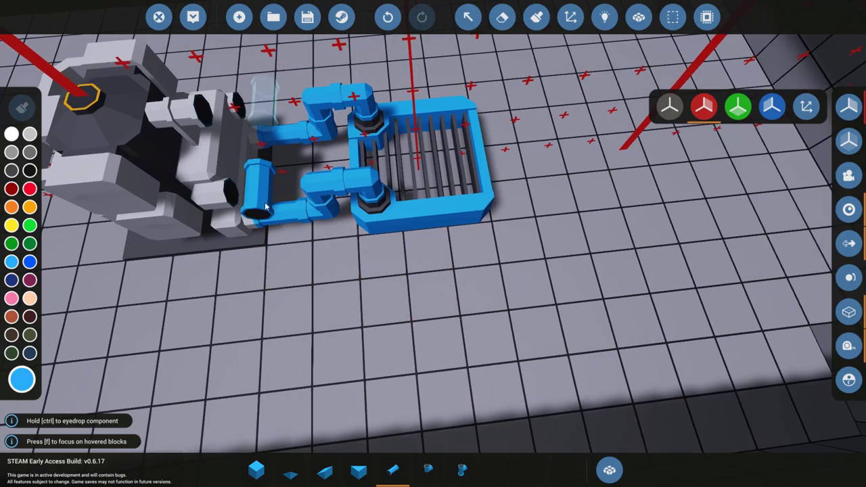
{"action": "key", "text": "p"}
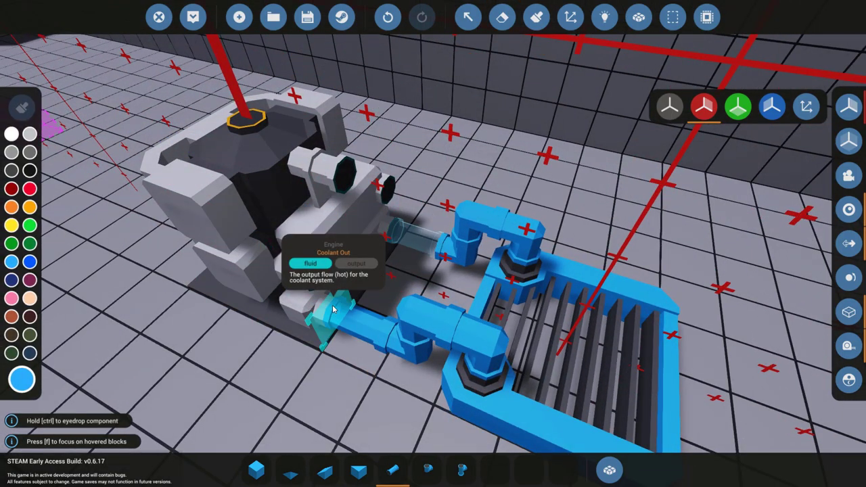
{"action": "left_click", "coordinate": [331, 308]}
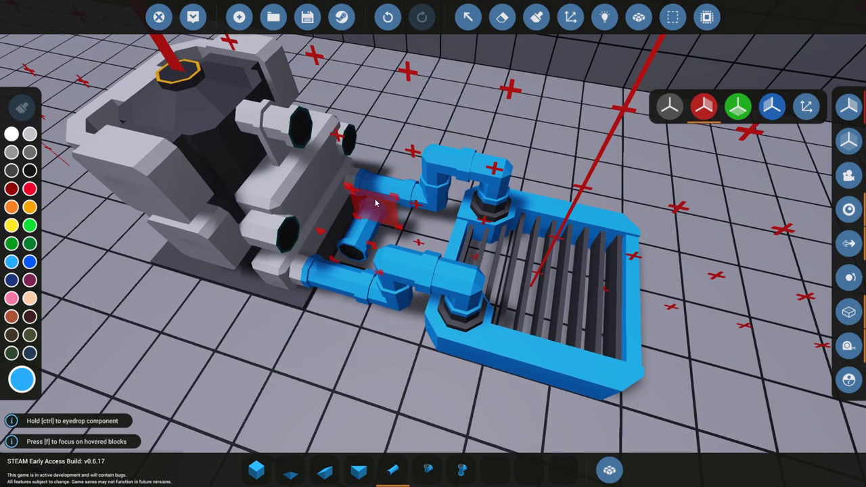
{"action": "key", "text": "f"}
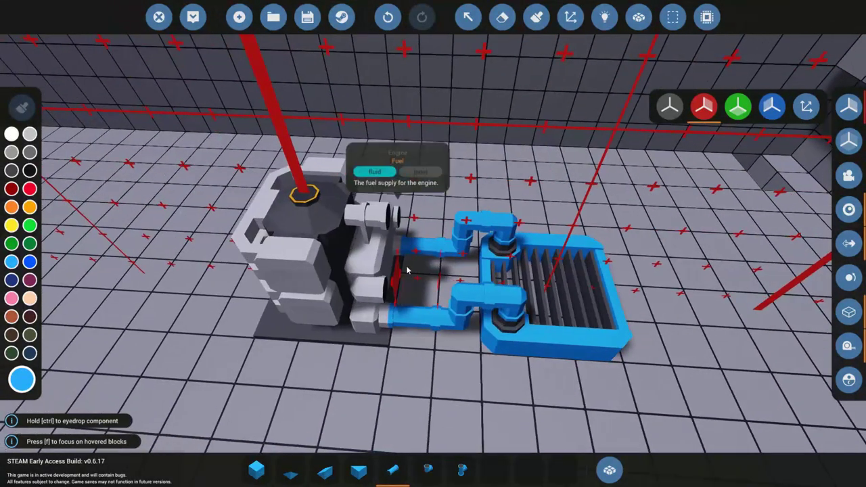
{"action": "key", "text": "f"}
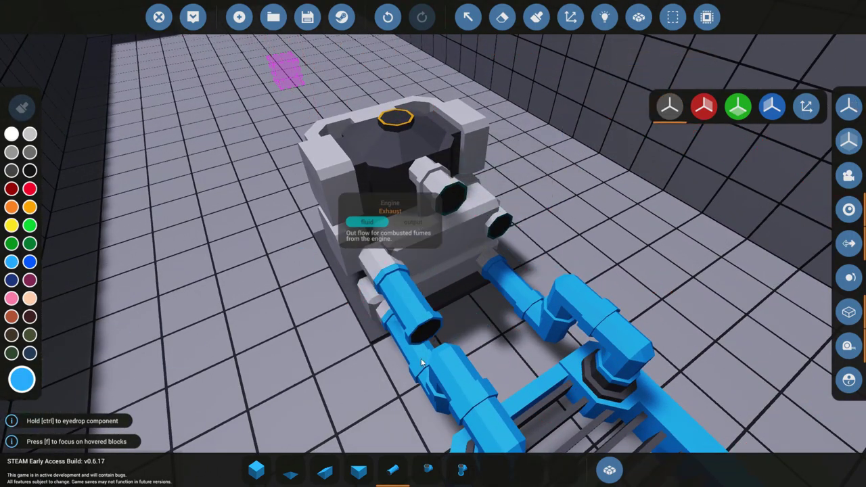
Lay a long straight exhaust pipe along the floor with angled pieces at its end
{"action": "left_click", "coordinate": [427, 469]}
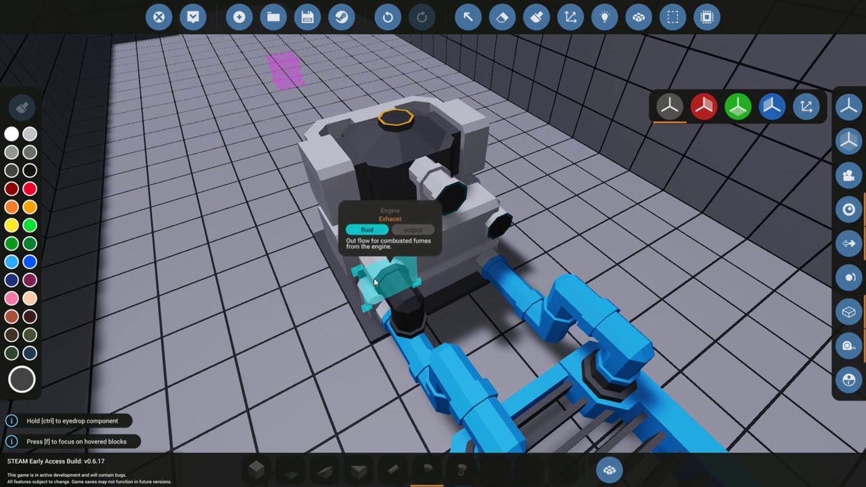
{"action": "scroll", "coordinate": [373, 277], "scroll_direction": "down", "scroll_amount": 5}
{"action": "scroll", "coordinate": [393, 280], "scroll_direction": "up", "scroll_amount": 3}
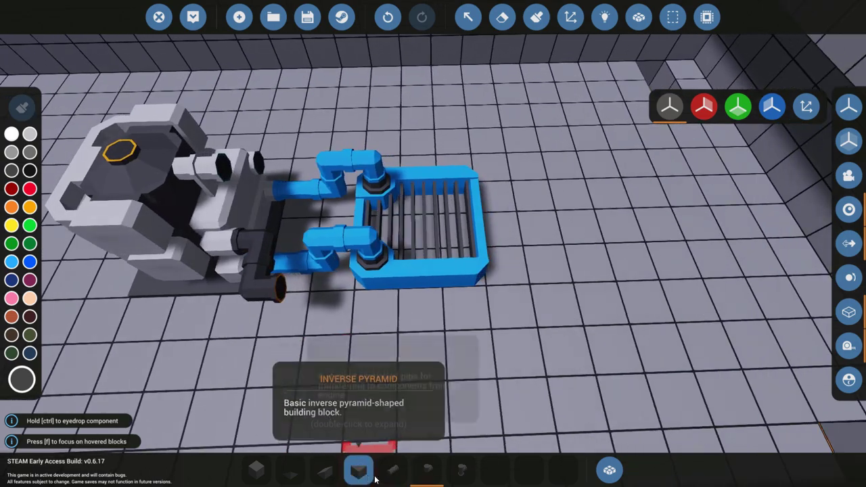
{"action": "left_click", "coordinate": [393, 469]}
{"action": "left_click_drag", "start_coordinate": [341, 291], "coordinate": [609, 281]}
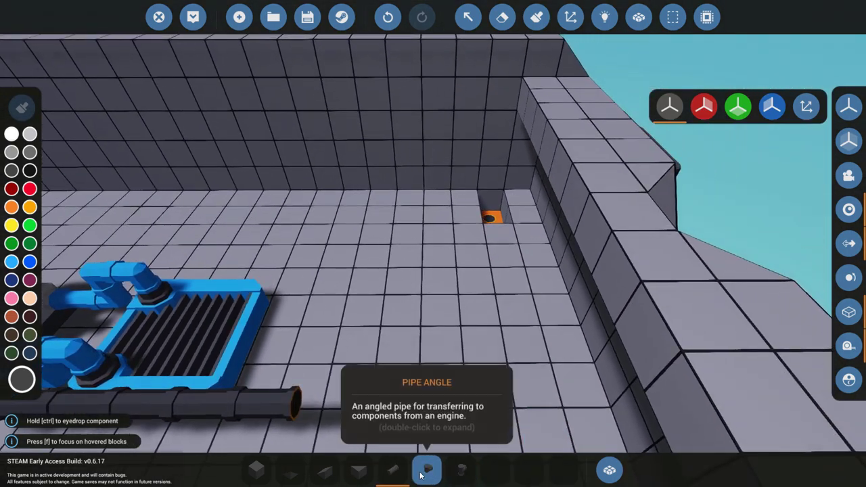
{"action": "left_click", "coordinate": [425, 472]}
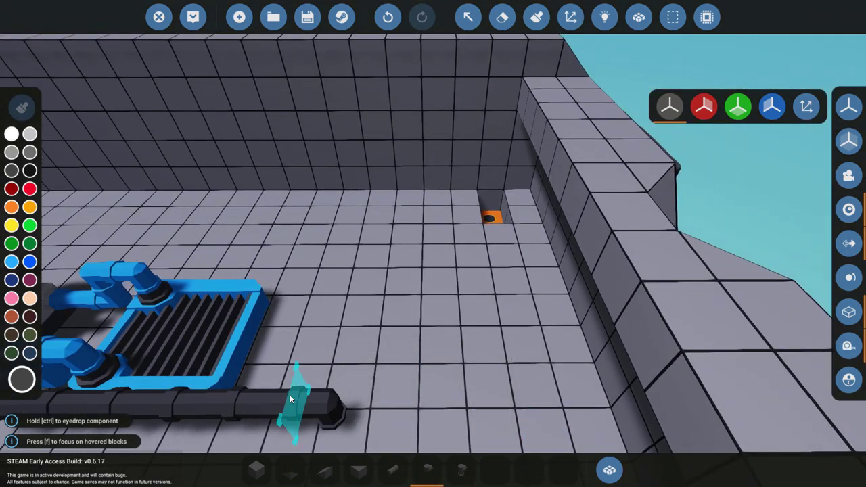
{"action": "left_click", "coordinate": [290, 399]}
{"action": "left_click", "coordinate": [392, 469]}
{"action": "key", "text": "f"}
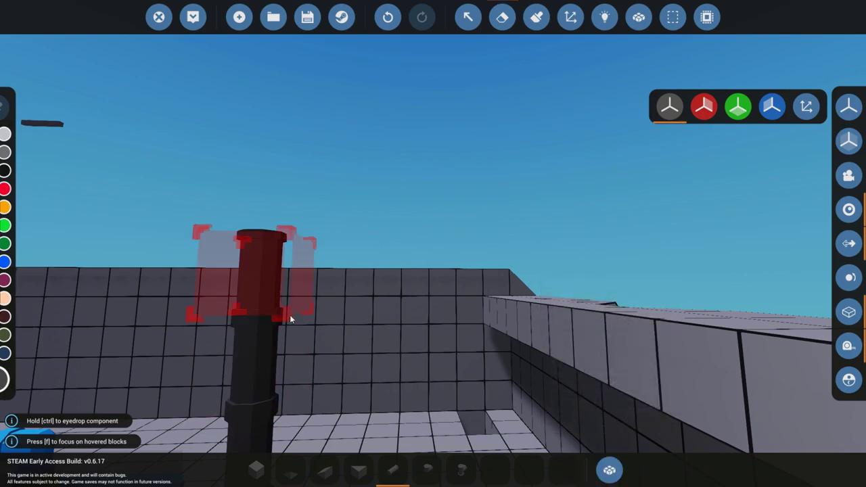
Add a Pipe Angle (Enclosed) from an 'enc' search, then pick the Fluid Exhaust via 'ex'
{"action": "left_click", "coordinate": [609, 471]}
{"action": "type", "text": "enc"}
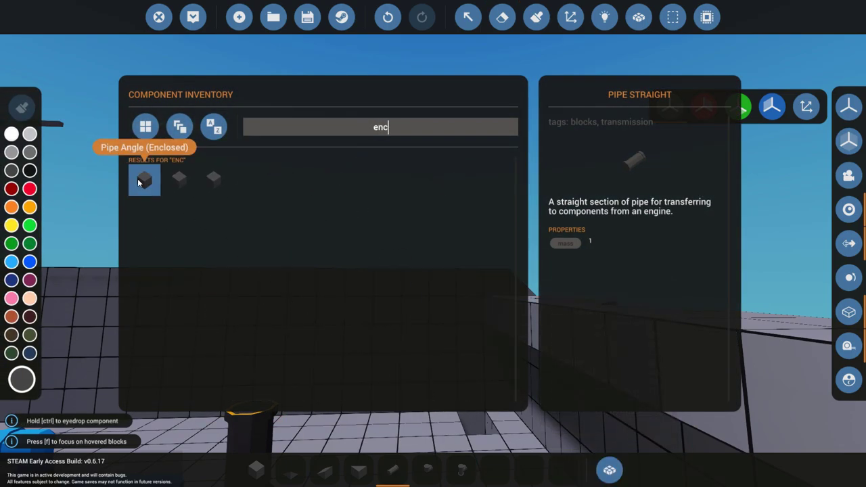
{"action": "left_click", "coordinate": [139, 178]}
{"action": "left_click", "coordinate": [609, 470]}
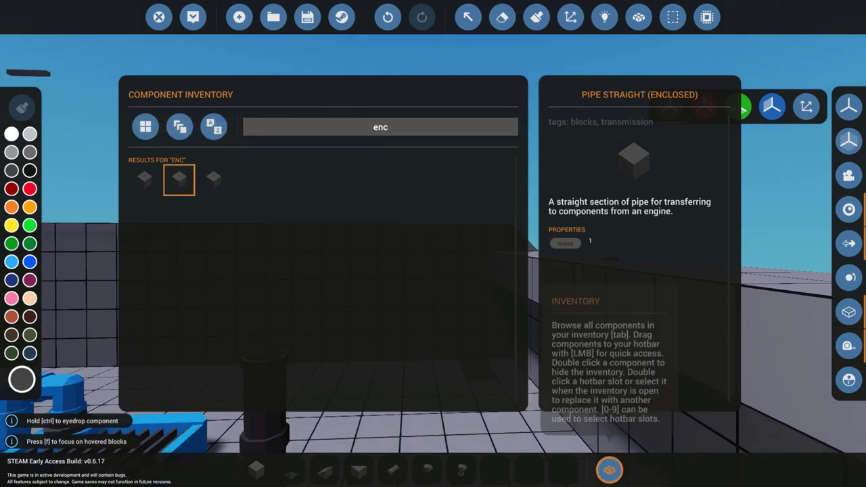
{"action": "left_click", "coordinate": [609, 471]}
{"action": "type", "text": "exh"}
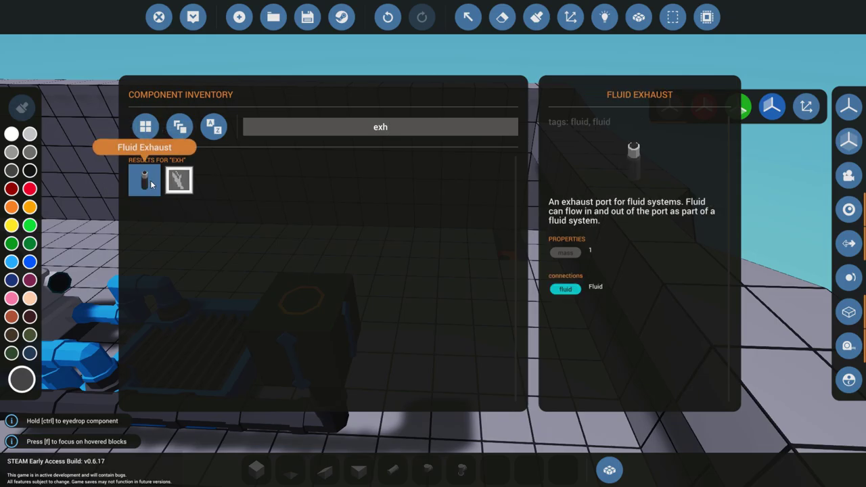
{"action": "left_click", "coordinate": [601, 469]}
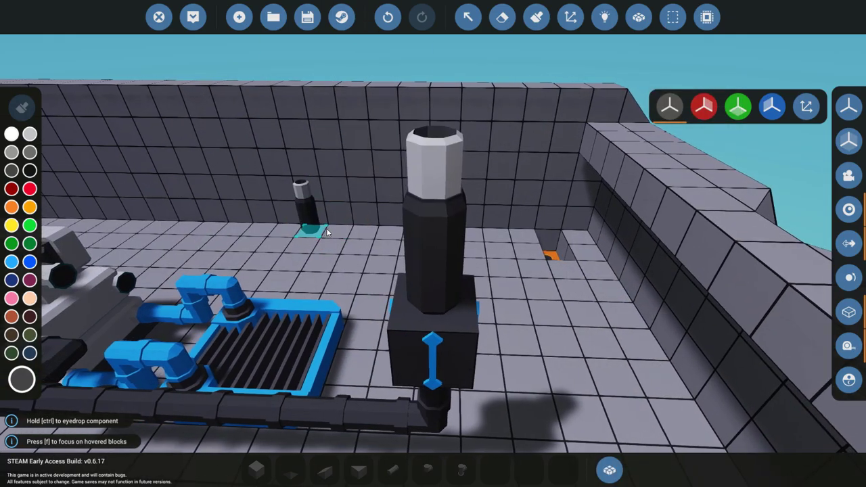
{"action": "left_click_drag", "start_coordinate": [332, 232], "coordinate": [389, 251]}
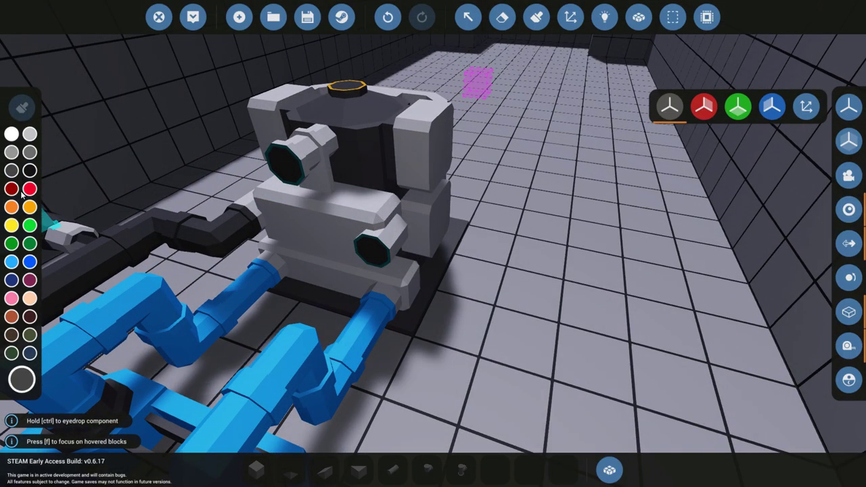
Switch paint to red and run red piping from the engine's fuel input
{"action": "left_click", "coordinate": [15, 190]}
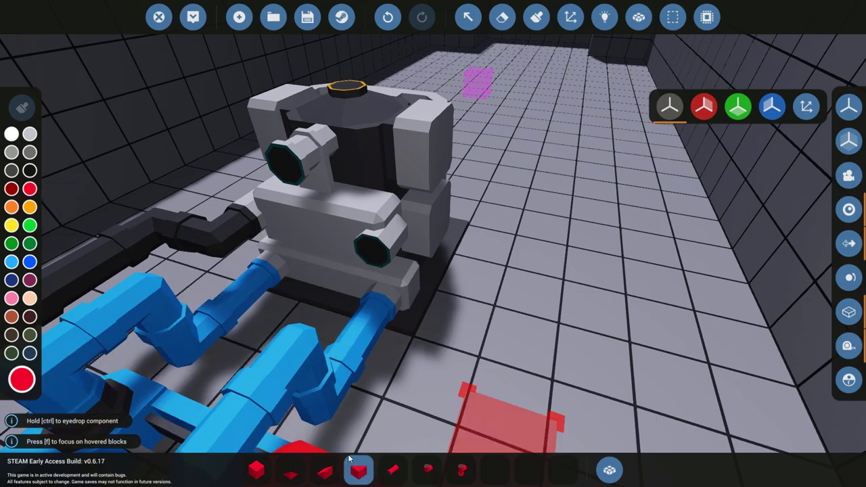
{"action": "left_click", "coordinate": [428, 468]}
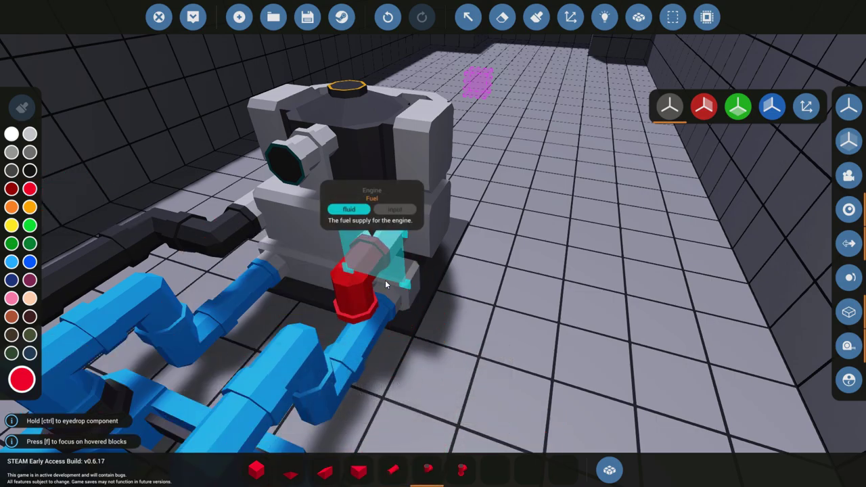
{"action": "left_click", "coordinate": [385, 284]}
{"action": "left_click_drag", "start_coordinate": [388, 285], "coordinate": [509, 347]}
{"action": "scroll", "coordinate": [388, 285], "scroll_direction": "down", "scroll_amount": 5}
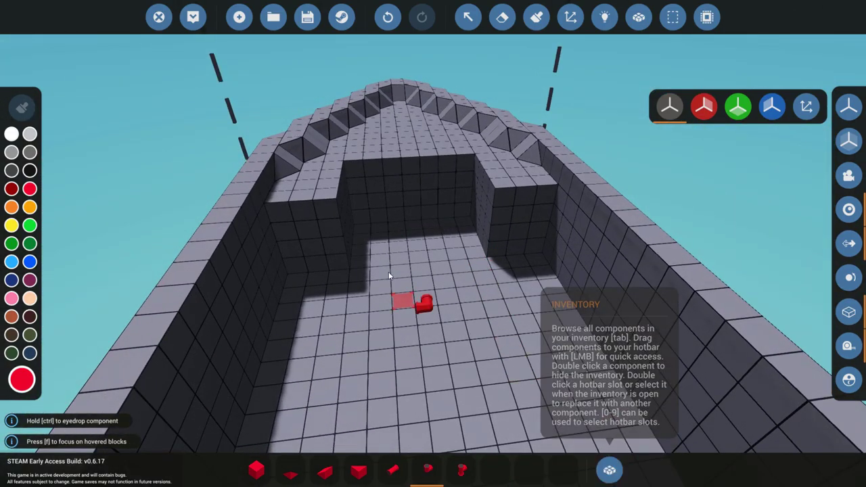
{"action": "scroll", "coordinate": [400, 194], "scroll_direction": "up", "scroll_amount": 5}
{"action": "left_click_drag", "start_coordinate": [400, 193], "coordinate": [270, 210]}
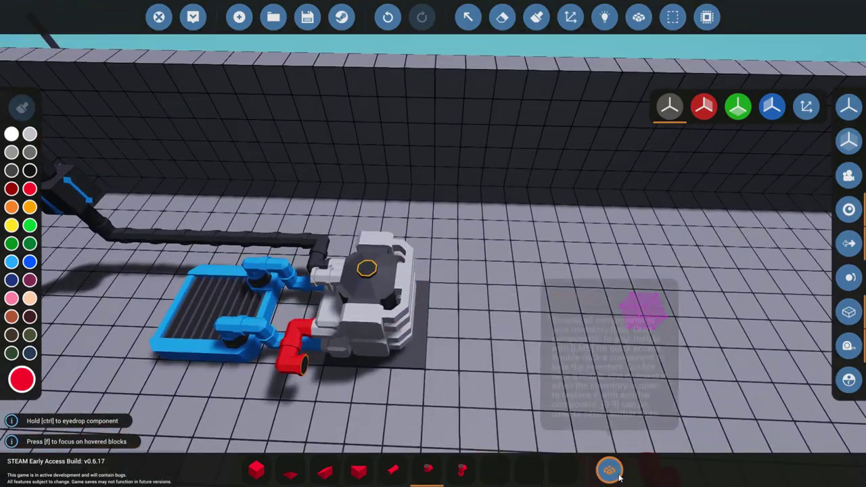
Place a rotated Fluid Tank Medium alongside the engine
{"action": "left_click", "coordinate": [609, 469]}
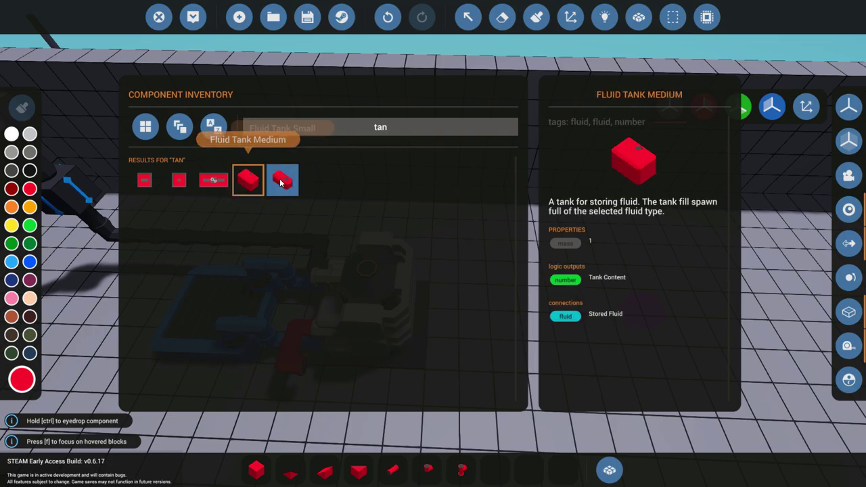
{"action": "left_click", "coordinate": [609, 469]}
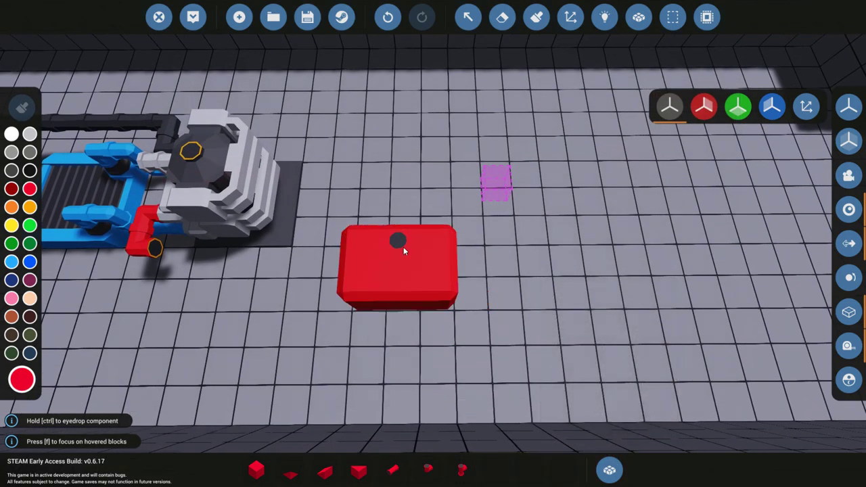
{"action": "key", "text": "r"}
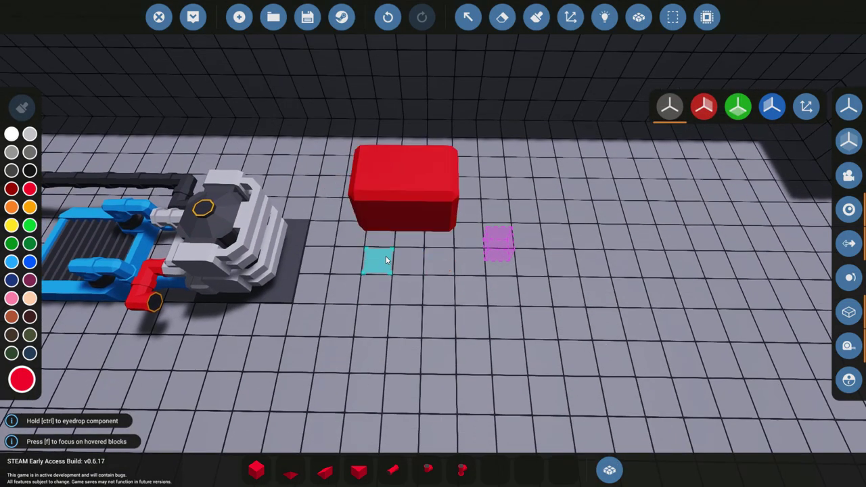
{"action": "key", "text": "r"}
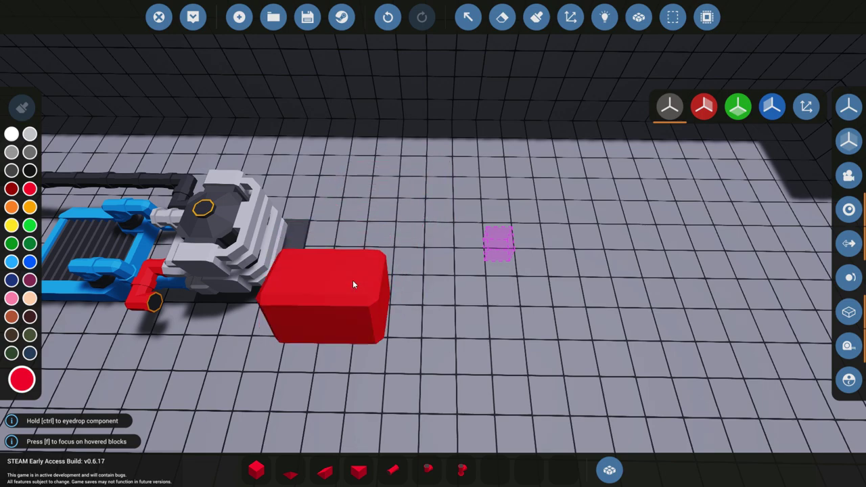
{"action": "key", "text": "r"}
{"action": "key", "text": "r"}
{"action": "key", "text": "r"}
{"action": "left_click", "coordinate": [513, 291]}
{"action": "scroll", "coordinate": [455, 325], "scroll_direction": "up", "scroll_amount": 5}
Connect the tank ports to the fuel line with a T-pipe, an angle and straight pipe
{"action": "left_click", "coordinate": [392, 474]}
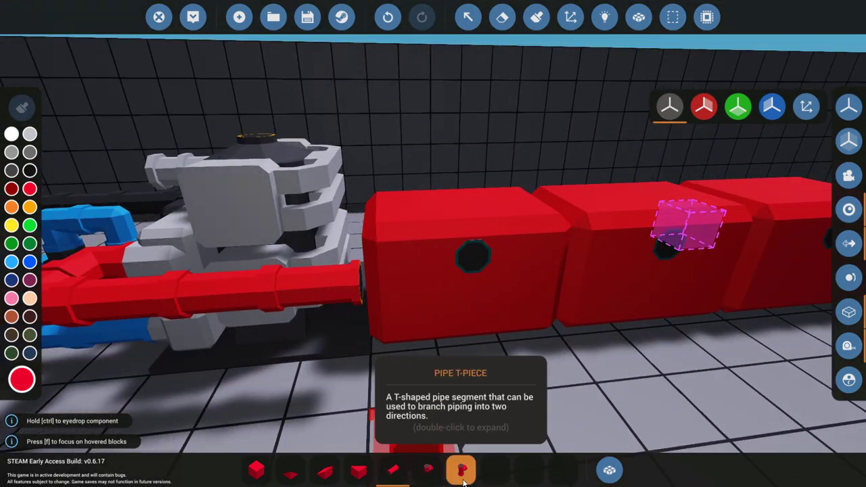
{"action": "left_click", "coordinate": [462, 470]}
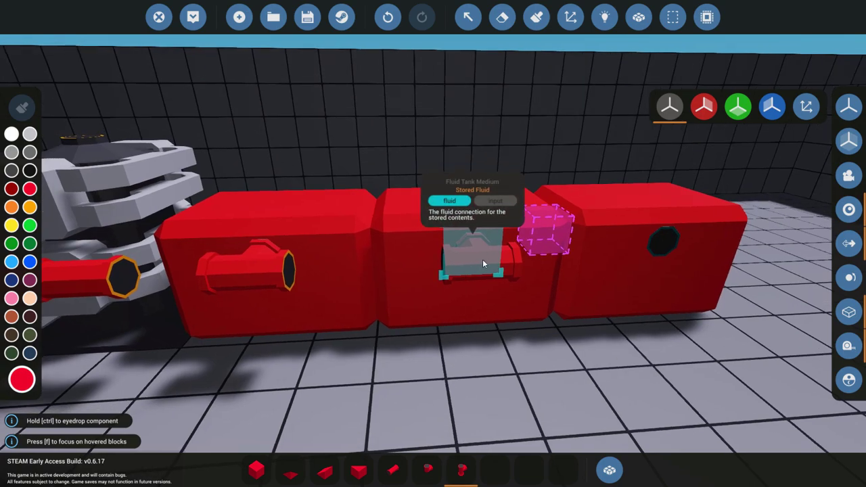
{"action": "left_click", "coordinate": [482, 264]}
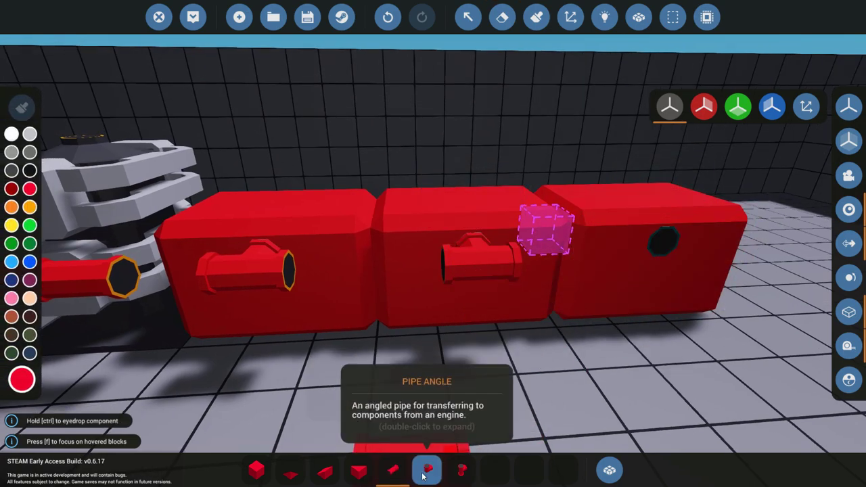
{"action": "left_click", "coordinate": [424, 476]}
{"action": "left_click", "coordinate": [658, 263]}
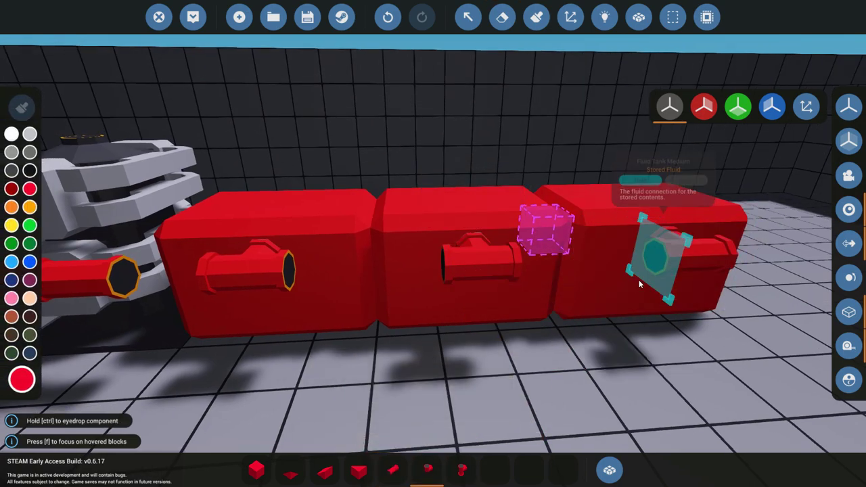
{"action": "left_click", "coordinate": [391, 478]}
{"action": "left_click", "coordinate": [299, 277]}
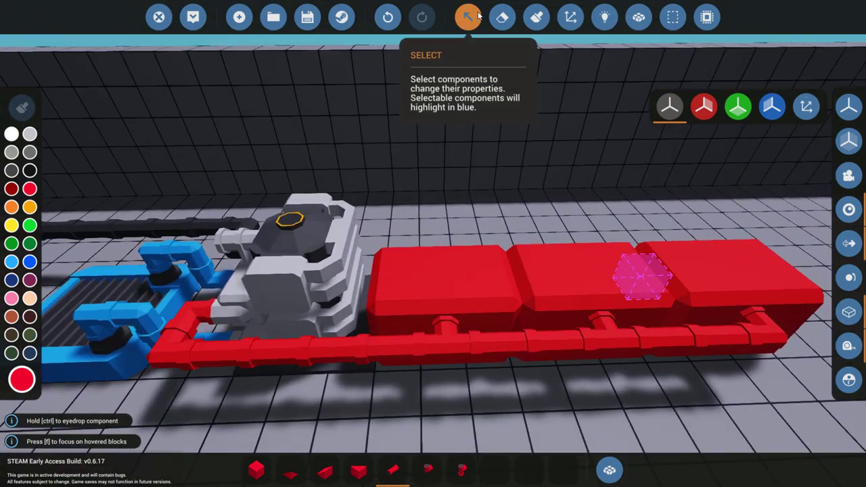
Select the fuel tank and cycle its Fluid Type from Water to Diesel
{"action": "left_click", "coordinate": [468, 16]}
{"action": "left_click", "coordinate": [452, 298]}
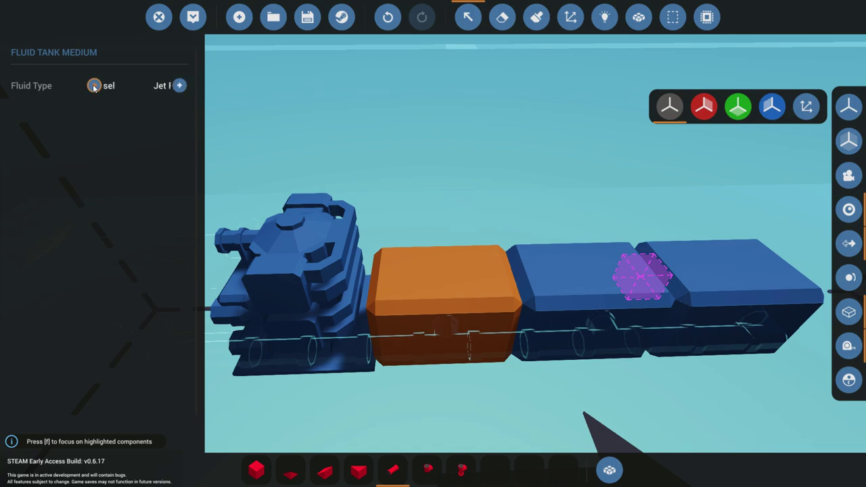
{"action": "left_click", "coordinate": [179, 86]}
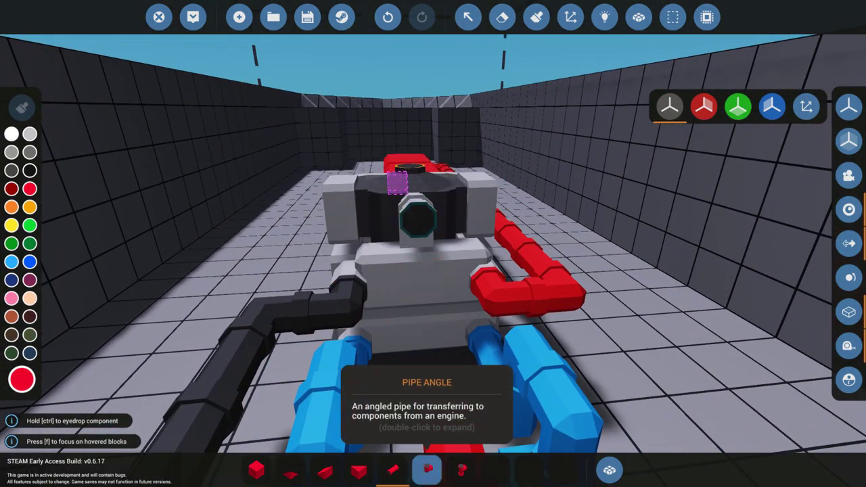
Attach a straight pipe to the engine and pick a Fluid Port from a 'por' search
{"action": "left_click", "coordinate": [427, 469]}
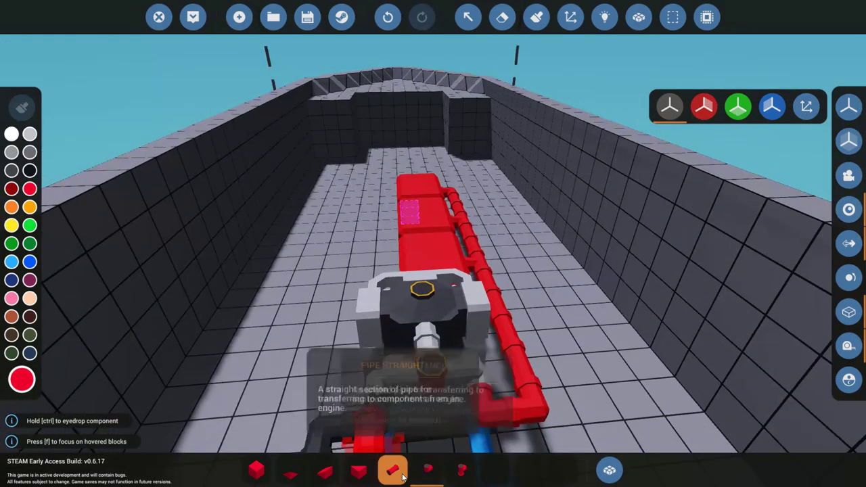
{"action": "left_click", "coordinate": [427, 468]}
{"action": "left_click", "coordinate": [403, 476]}
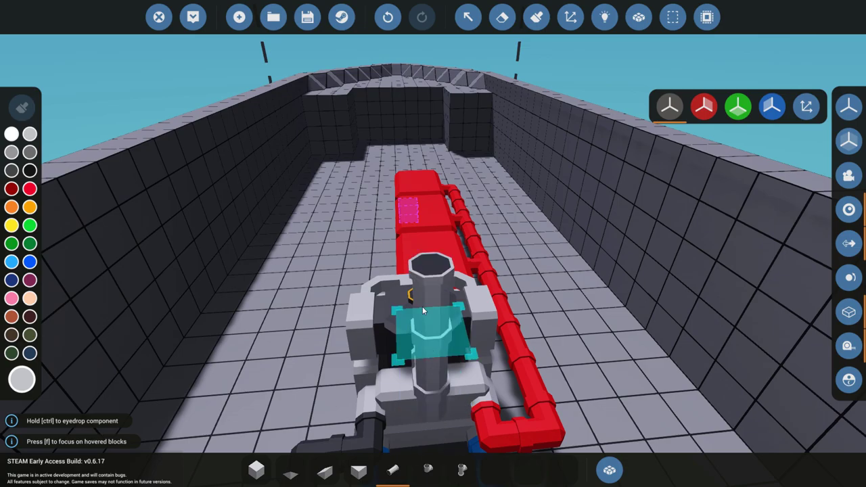
{"action": "left_click", "coordinate": [423, 306]}
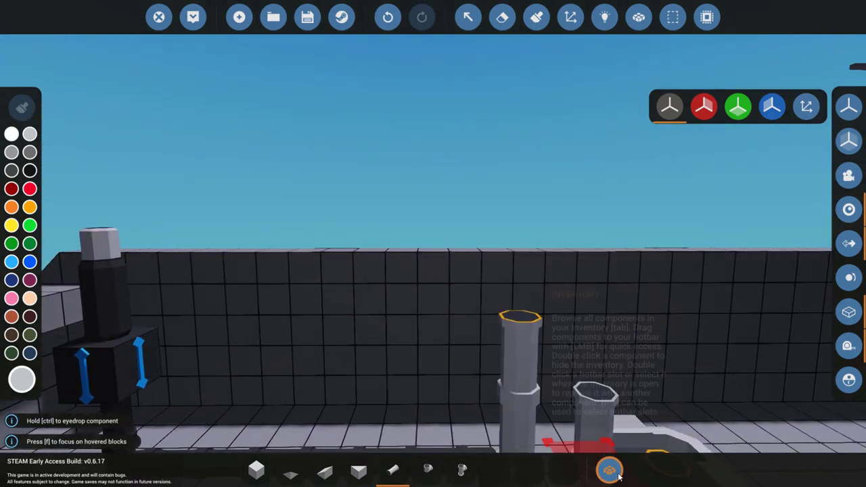
{"action": "left_click", "coordinate": [609, 470]}
{"action": "type", "text": "por"}
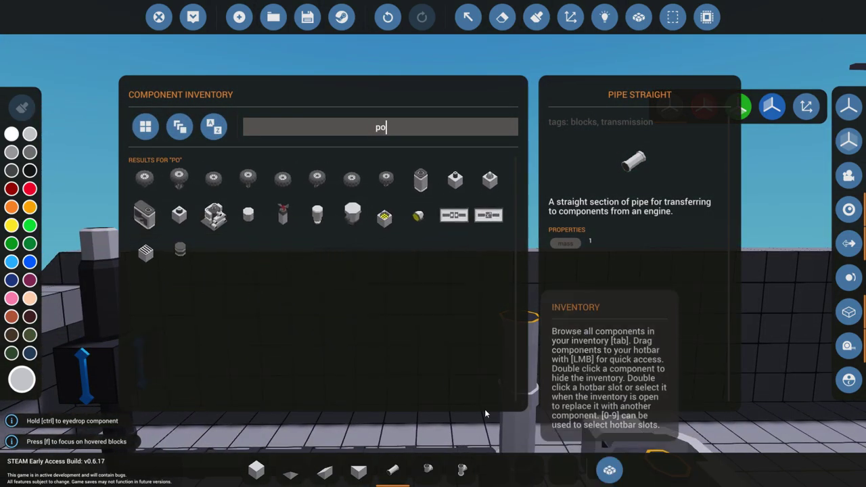
{"action": "left_click", "coordinate": [623, 481]}
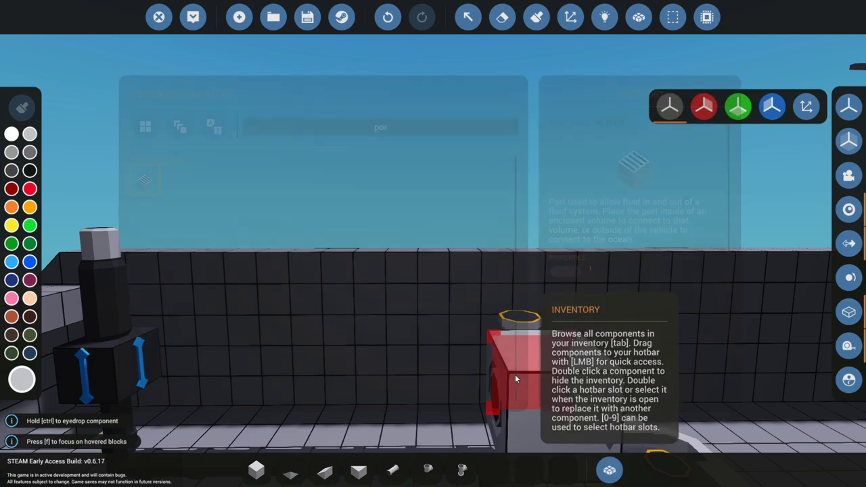
{"action": "left_click_drag", "start_coordinate": [517, 381], "coordinate": [369, 337]}
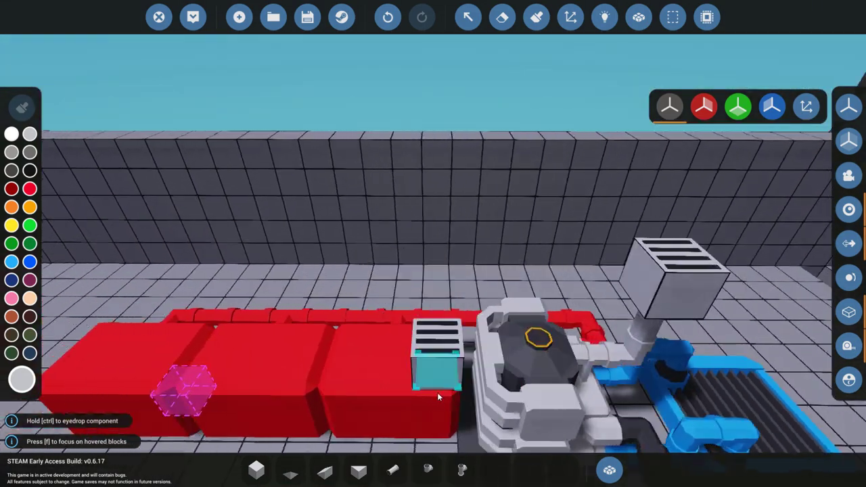
Set the paint to orange and ready an angled pipe piece rotated on the X axis
{"action": "left_click", "coordinate": [11, 207]}
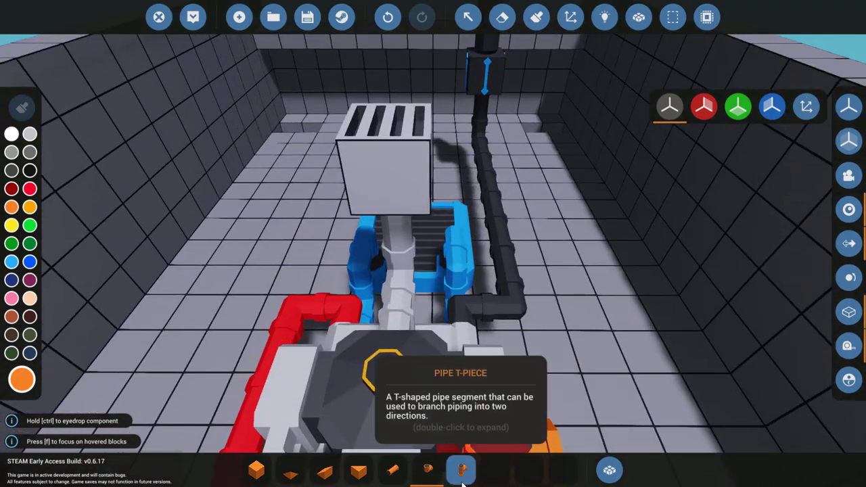
{"action": "left_click", "coordinate": [462, 469]}
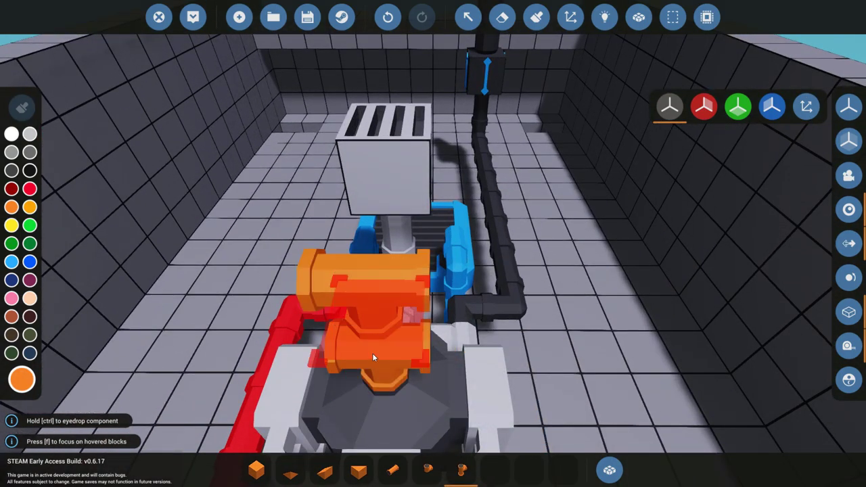
{"action": "left_click", "coordinate": [392, 470]}
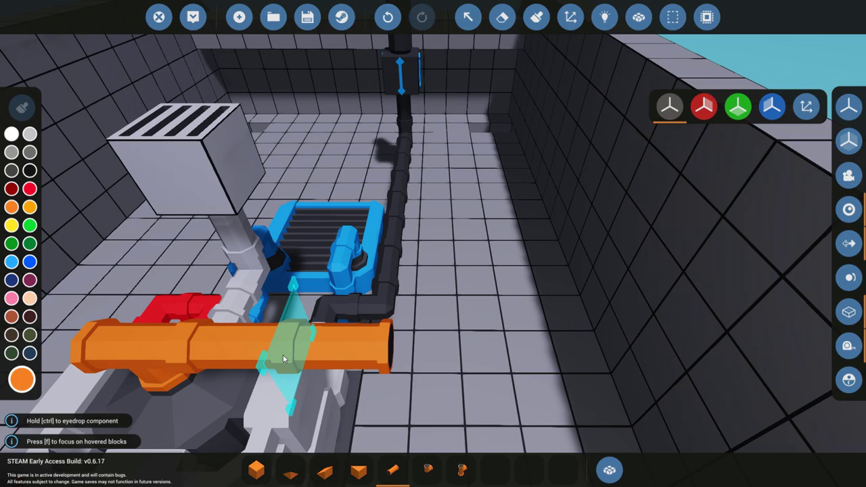
{"action": "left_click_drag", "start_coordinate": [282, 355], "coordinate": [575, 358]}
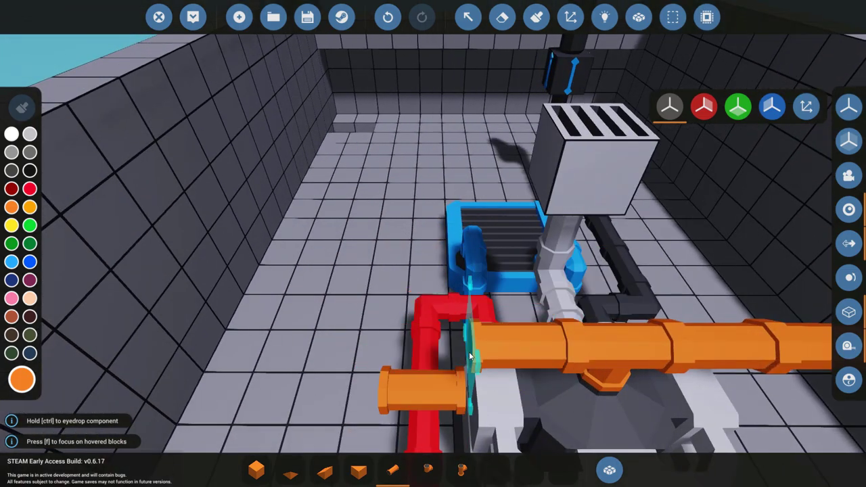
{"action": "left_click_drag", "start_coordinate": [478, 358], "coordinate": [684, 358]}
{"action": "left_click", "coordinate": [428, 469]}
{"action": "left_click", "coordinate": [709, 111]}
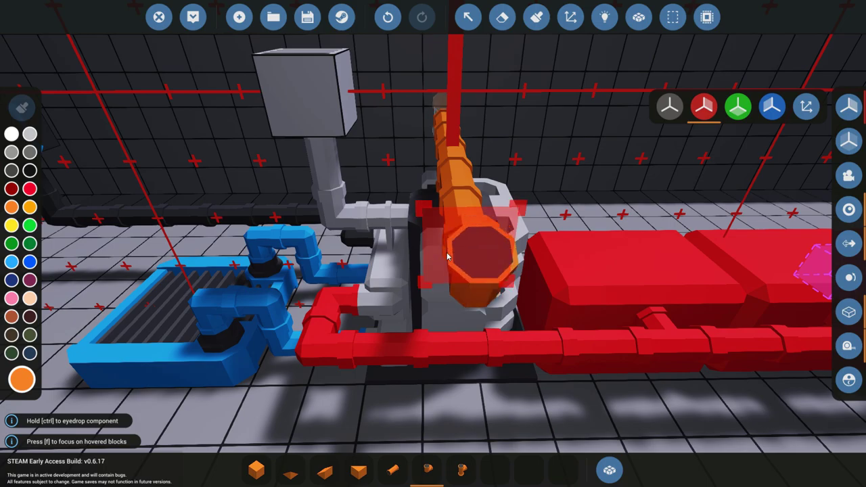
Extend the orange pipe with a straight section and add an elbow below the vertical pipe
{"action": "key", "text": "f"}
{"action": "key", "text": "5"}
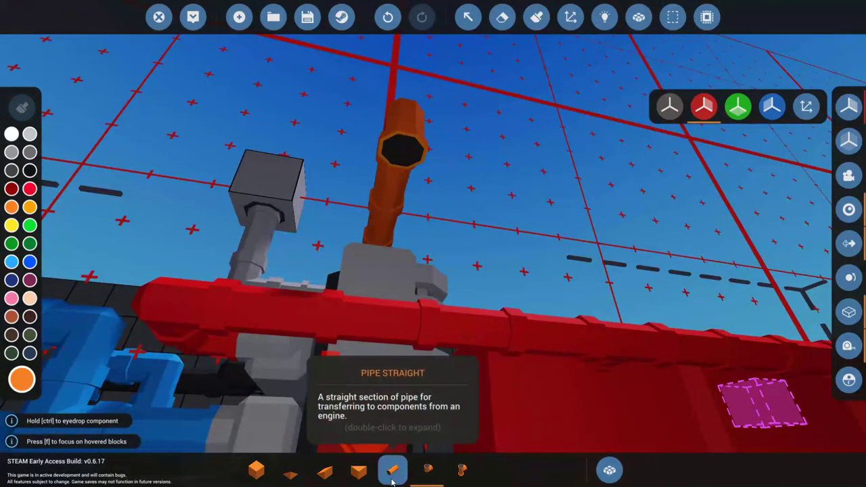
{"action": "left_click", "coordinate": [381, 203]}
{"action": "key", "text": "6"}
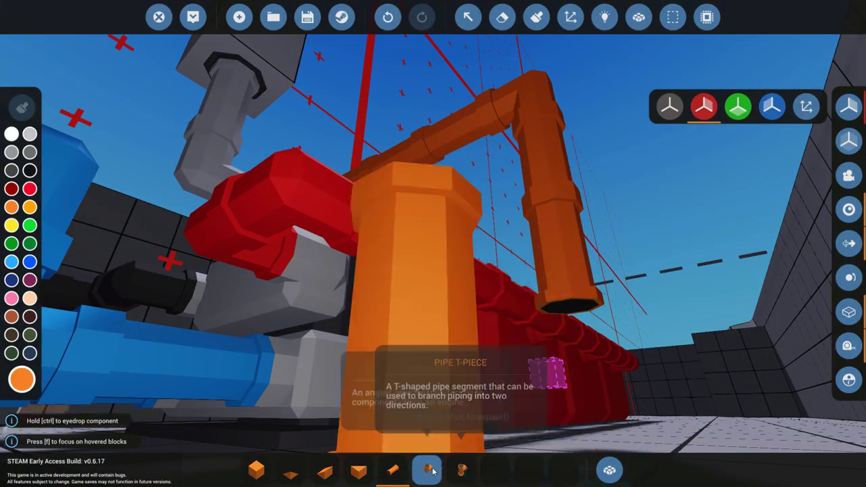
{"action": "left_click", "coordinate": [572, 318]}
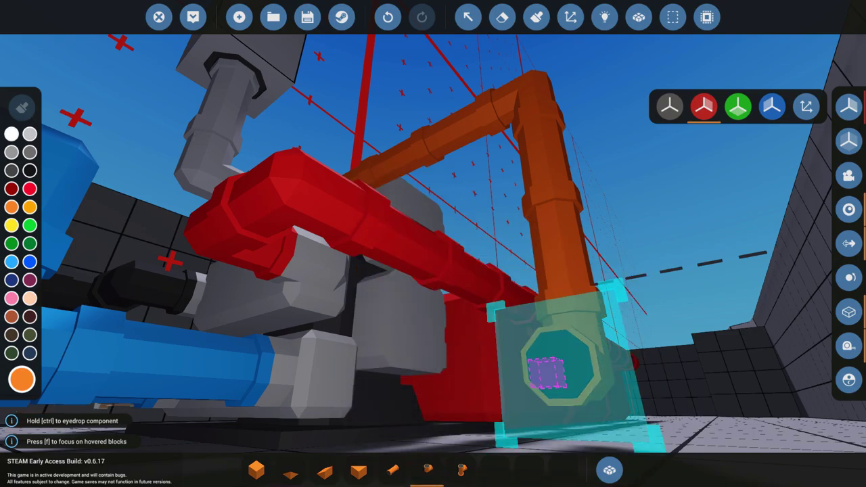
{"action": "key", "text": "5"}
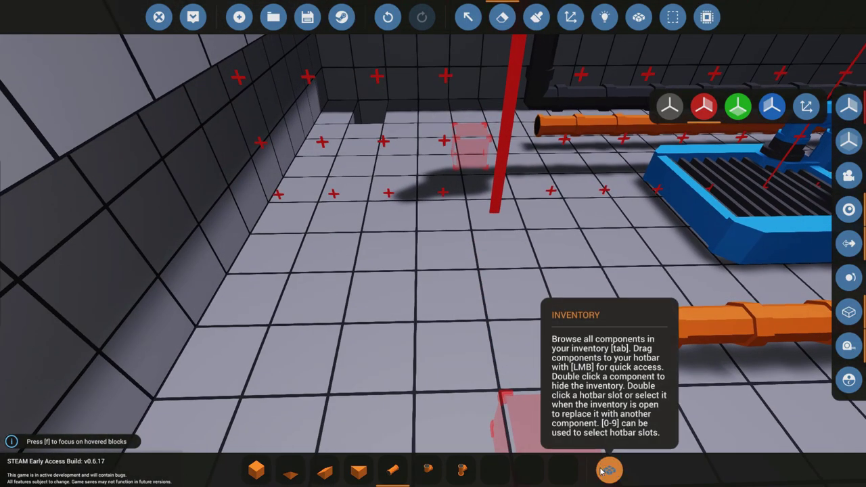
Pick the clutch through a 'clu' inventory search and survey the open floor
{"action": "left_click", "coordinate": [601, 469]}
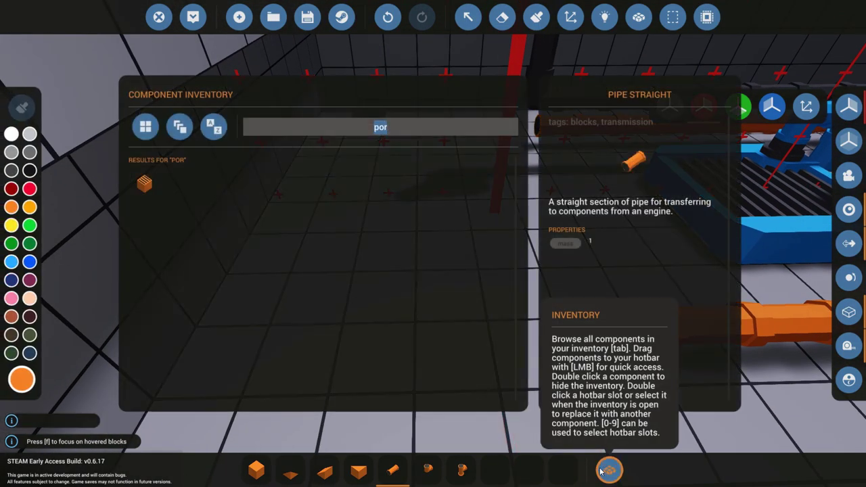
{"action": "key", "text": "BackSpace"}
{"action": "type", "text": "clu"}
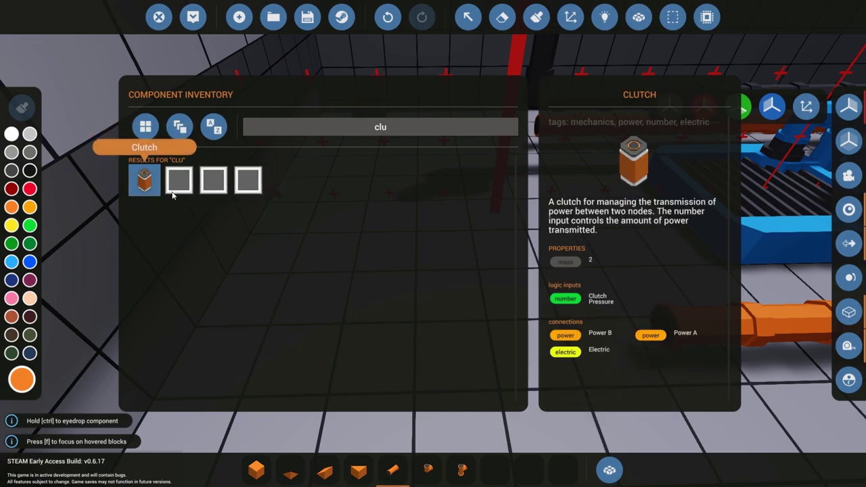
{"action": "left_click", "coordinate": [602, 470]}
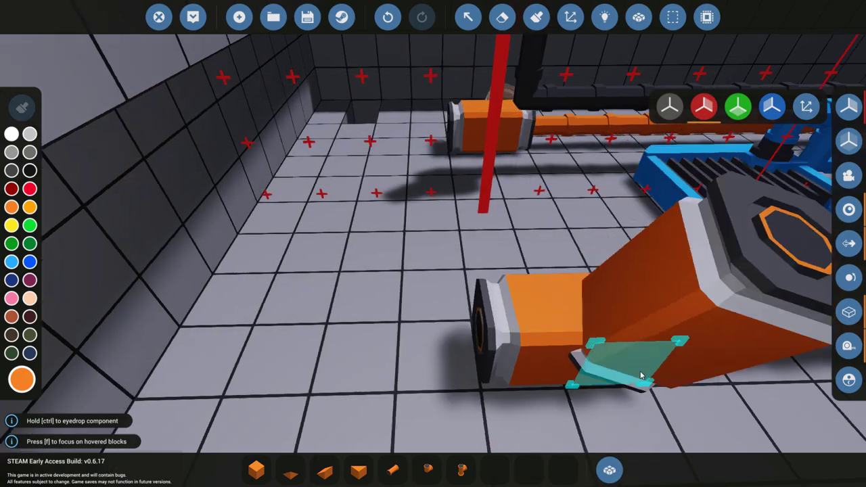
{"action": "key", "text": "s"}
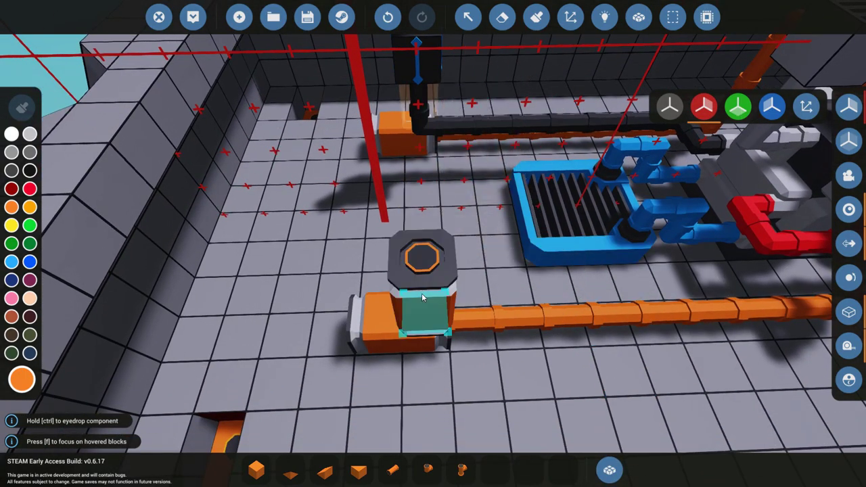
{"action": "key", "text": "a"}
{"action": "key", "text": "a"}
{"action": "key", "text": "d"}
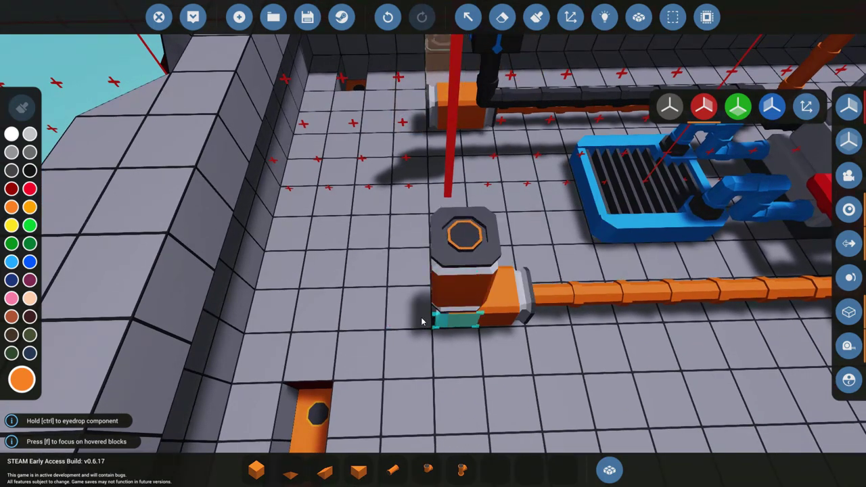
{"action": "key", "text": "s"}
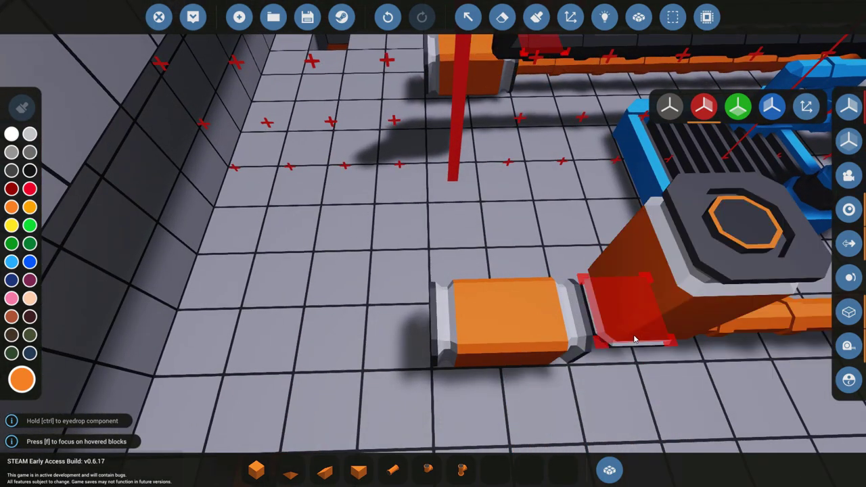
Pick the gearbox through a 'gea' search and rotate it toward the correct orientation
{"action": "left_click", "coordinate": [609, 470]}
{"action": "type", "text": "gea"}
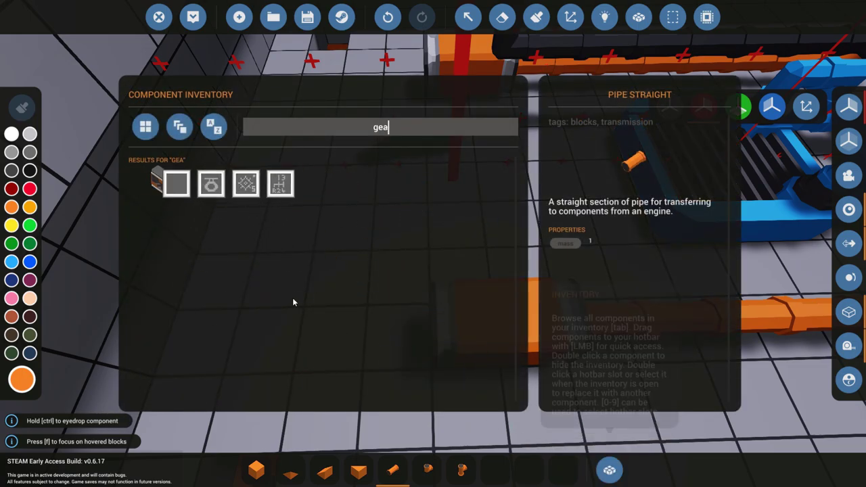
{"action": "left_click", "coordinate": [617, 476]}
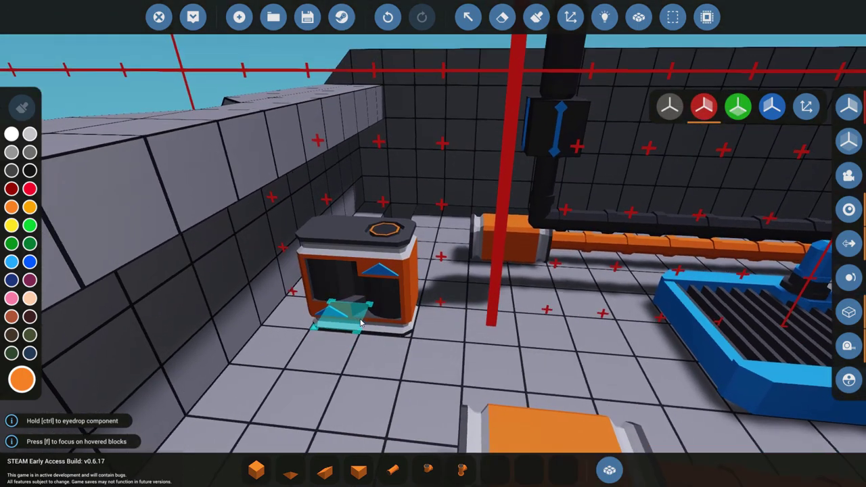
{"action": "key", "text": "r"}
{"action": "key", "text": "r"}
{"action": "key", "text": "r"}
{"action": "key", "text": "r"}
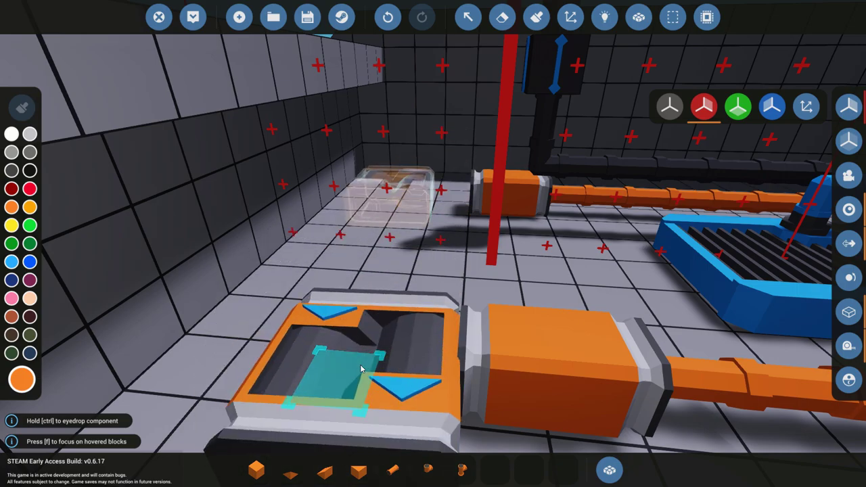
{"action": "key", "text": "f"}
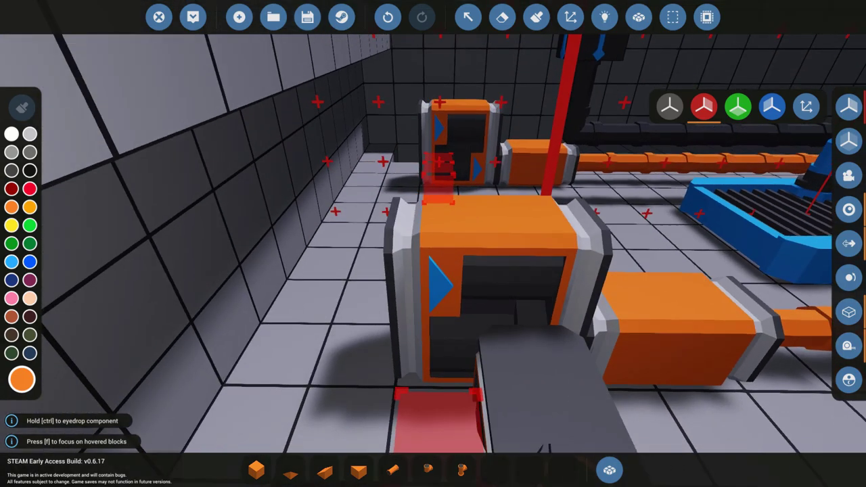
{"action": "key", "text": "s"}
{"action": "key", "text": "d"}
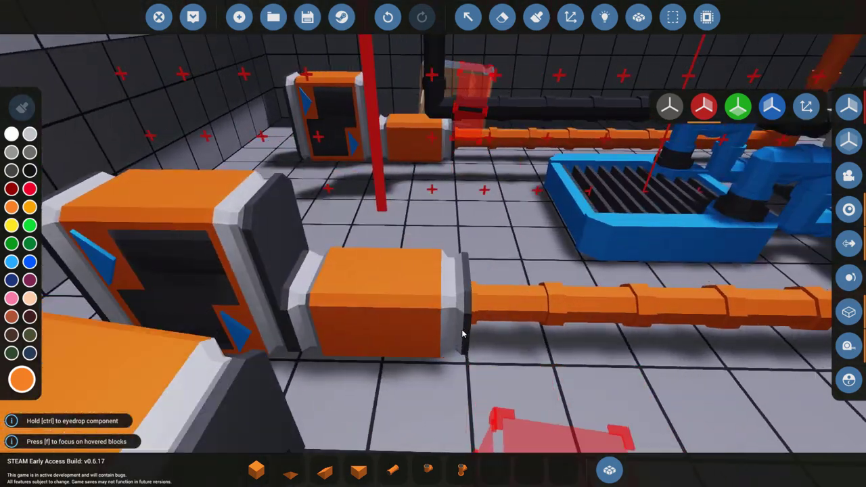
{"action": "key", "text": "a"}
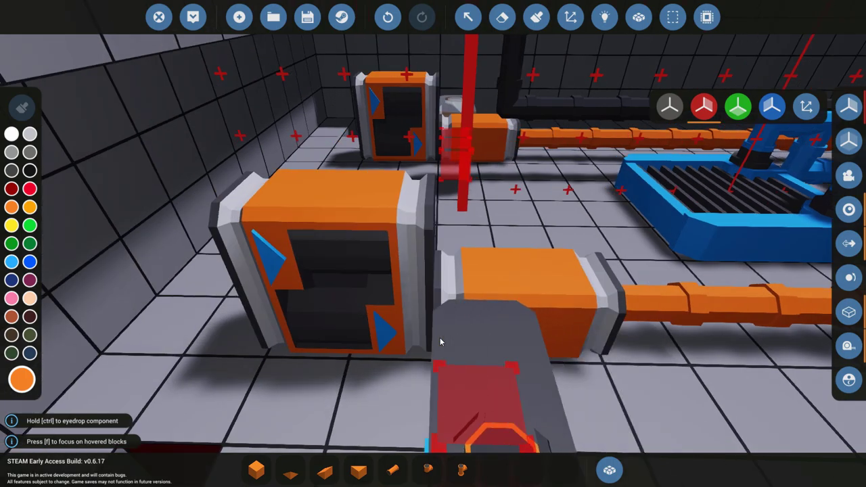
{"action": "key", "text": "s"}
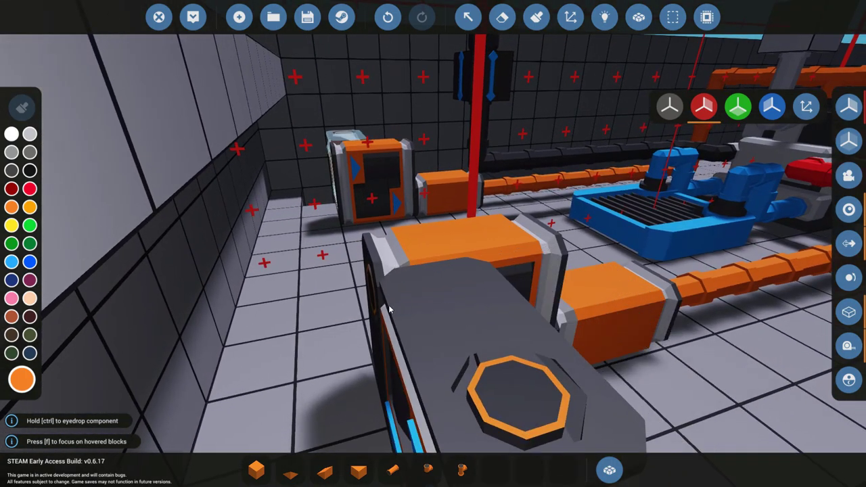
Line the held gearbox up near the hull wall, turning it to face the lower shaft
{"action": "key", "text": "s"}
{"action": "key", "text": "d"}
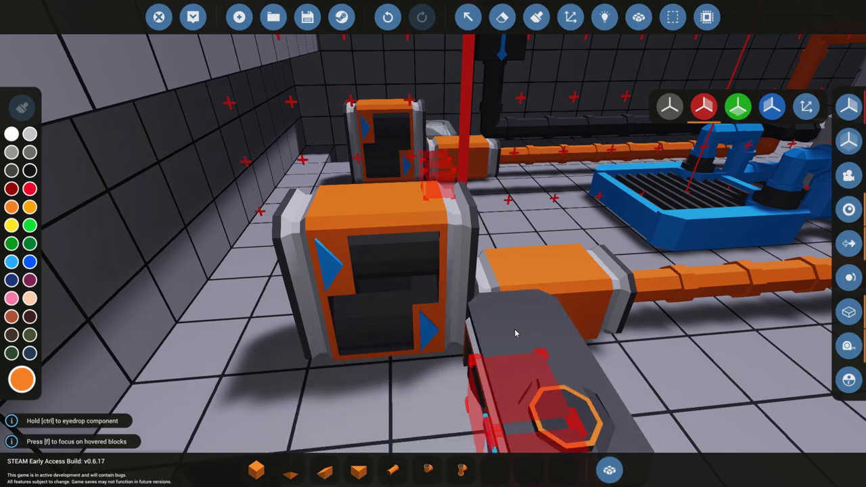
{"action": "key", "text": "d"}
{"action": "key", "text": "w"}
{"action": "key", "text": "a"}
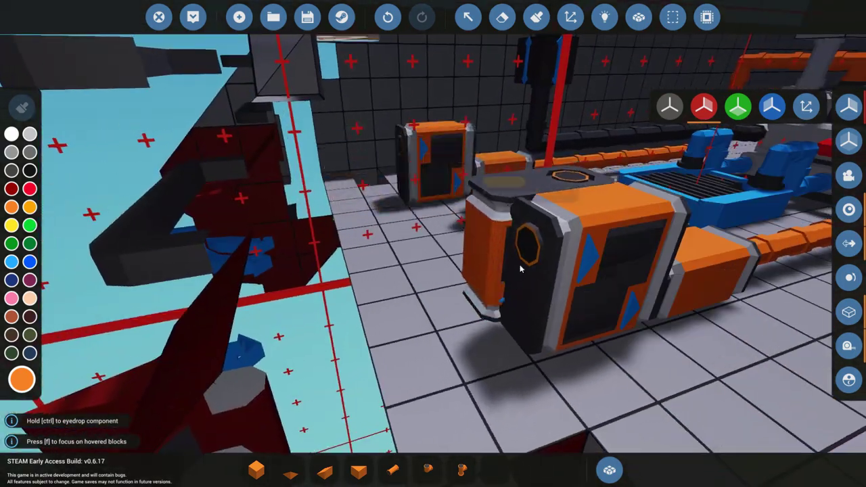
{"action": "key", "text": "s"}
{"action": "key", "text": "d"}
{"action": "key", "text": "s"}
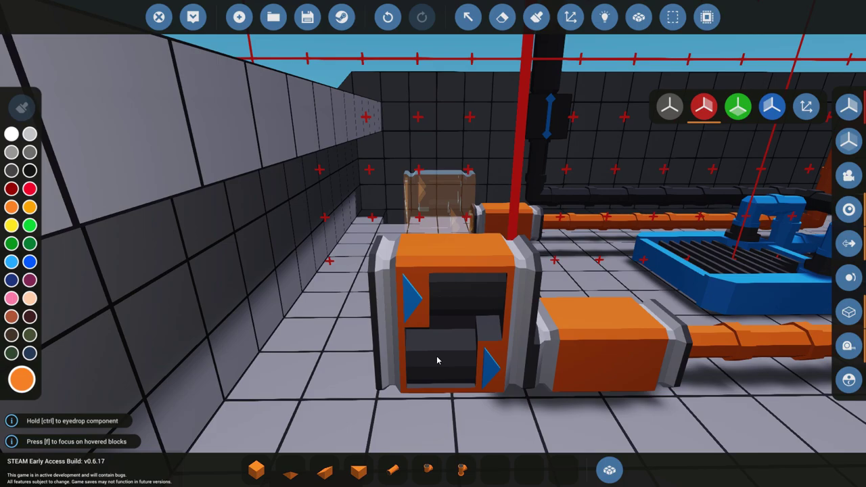
{"action": "key", "text": "e"}
{"action": "key", "text": "e"}
{"action": "key", "text": "e"}
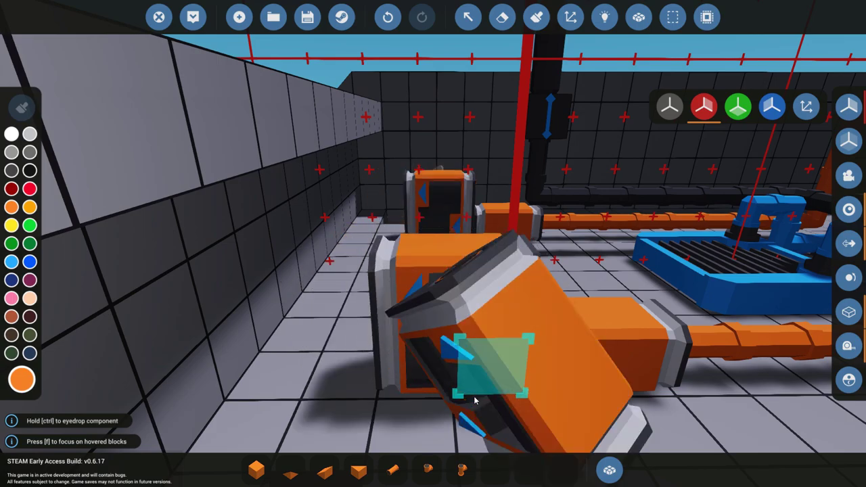
{"action": "key", "text": "w"}
{"action": "key", "text": "w"}
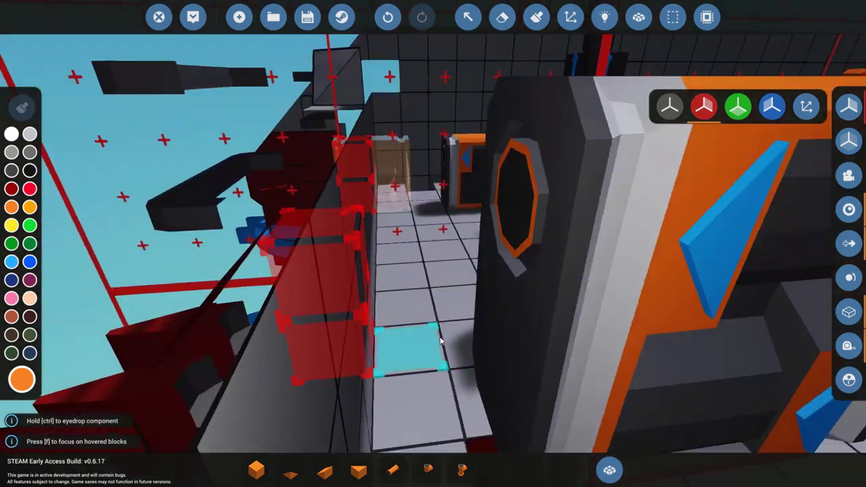
Open the gearbox settings and set Ratio 1 to 1:1 and Ratio 2 to 1:-1
{"action": "key", "text": "s"}
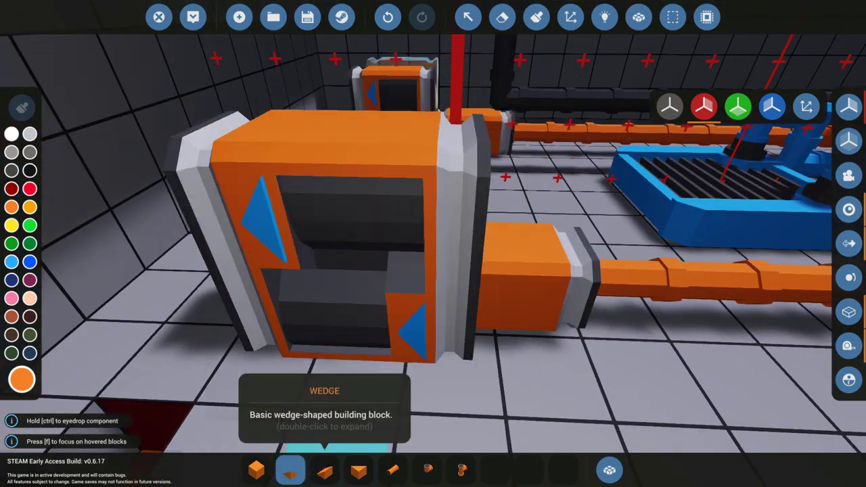
{"action": "key", "text": "s"}
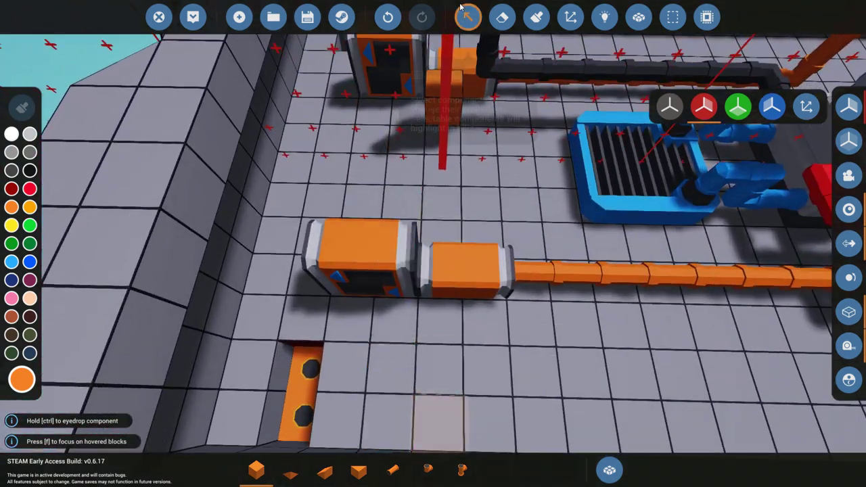
{"action": "left_click", "coordinate": [468, 17]}
{"action": "left_click", "coordinate": [361, 283]}
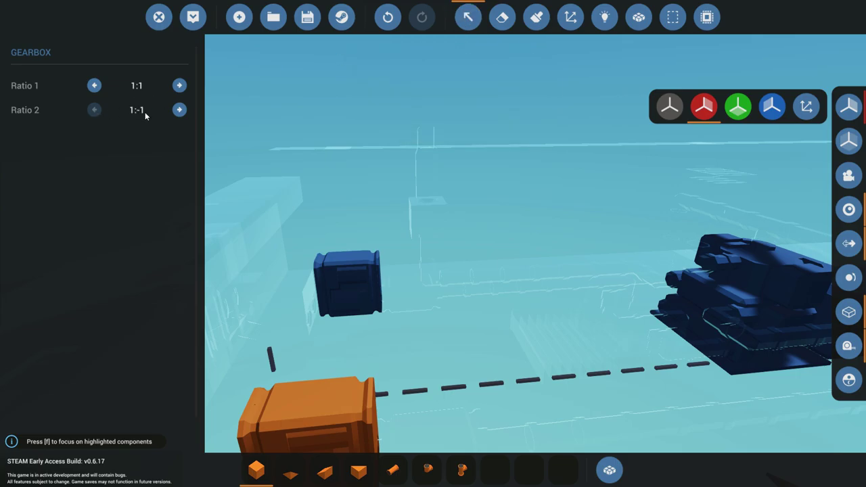
{"action": "key", "text": "Escape"}
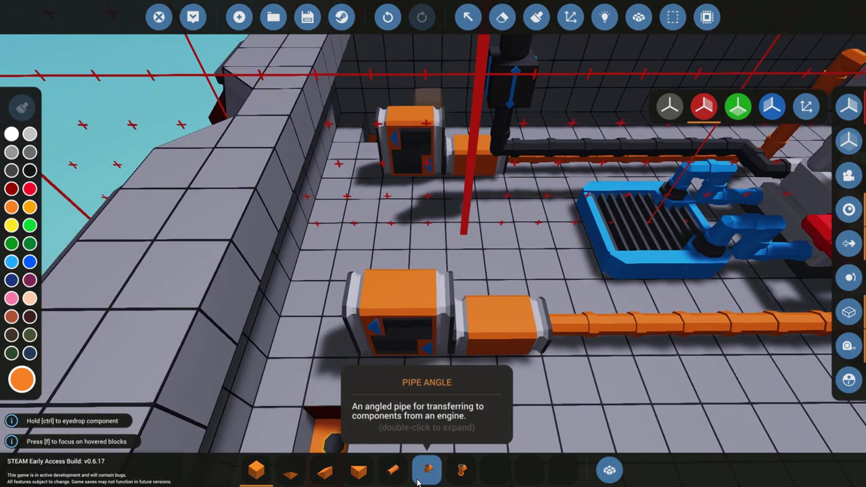
Select the T-pipe piece and turn its branch to the other side
{"action": "left_click", "coordinate": [427, 470]}
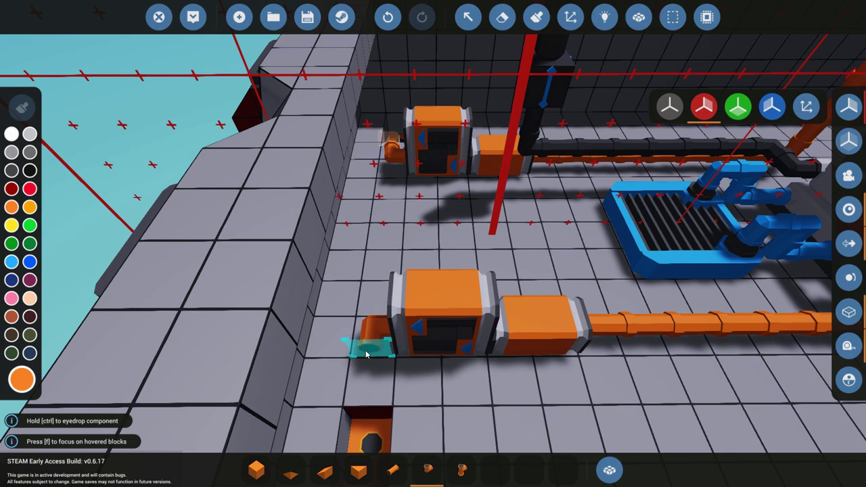
{"action": "key", "text": "w"}
{"action": "scroll", "coordinate": [371, 379], "scroll_direction": "down", "scroll_amount": 2}
{"action": "key", "text": "r"}
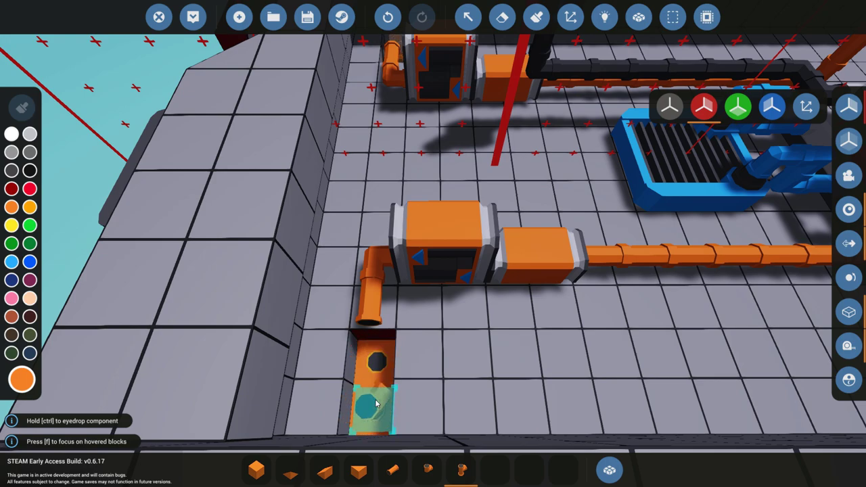
Connect the gearbox to the shaft with angled and straight pipe, and delete the pipe beside the clutch
{"action": "left_click", "coordinate": [437, 473]}
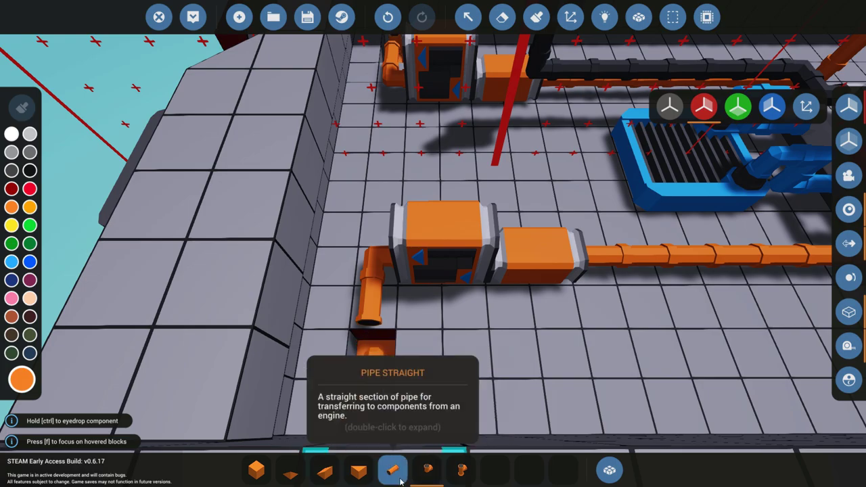
{"action": "scroll", "coordinate": [366, 324], "scroll_direction": "down", "scroll_amount": 6}
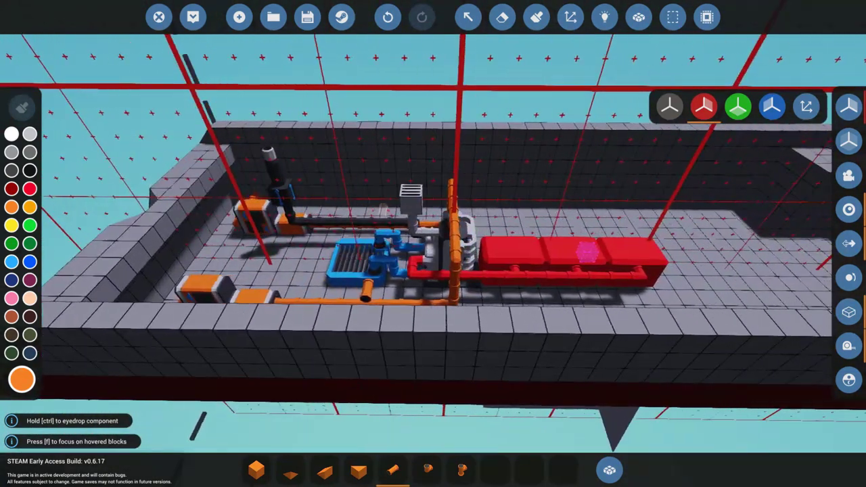
{"action": "scroll", "coordinate": [366, 325], "scroll_direction": "up", "scroll_amount": 5}
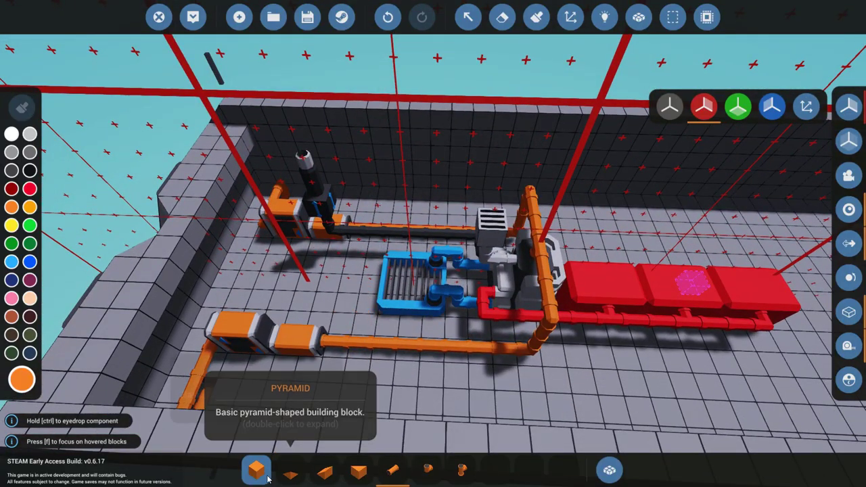
{"action": "left_click", "coordinate": [257, 471]}
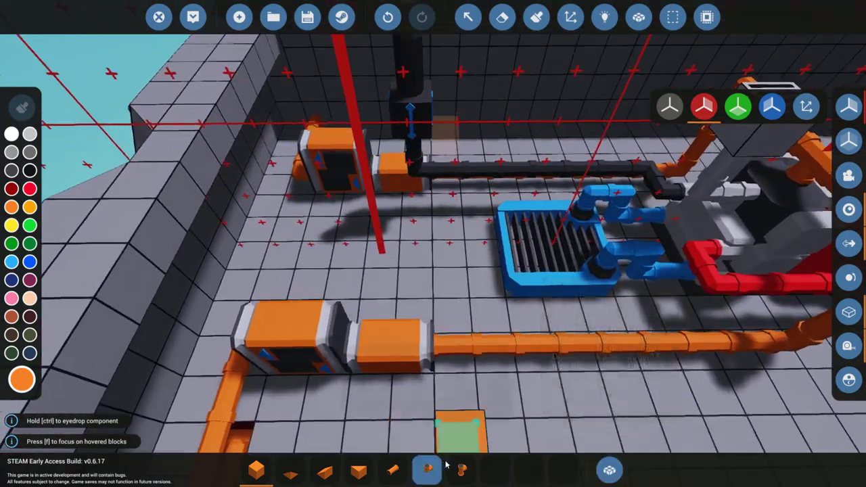
{"action": "left_click", "coordinate": [462, 470]}
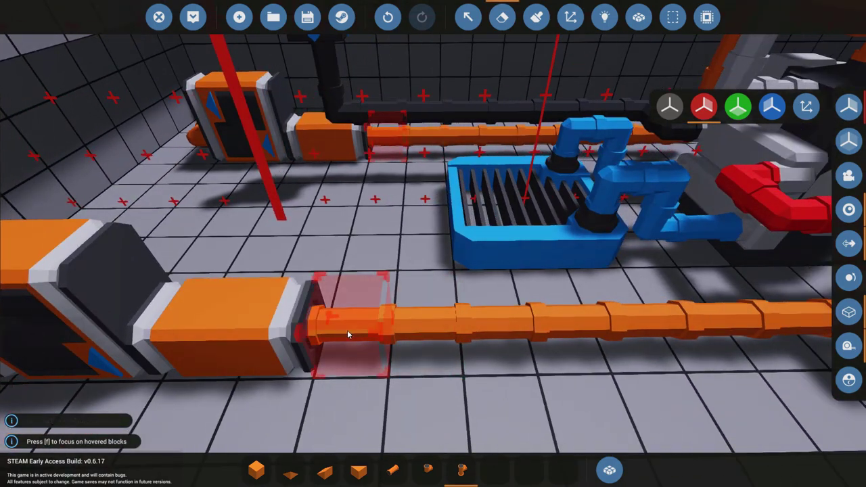
{"action": "right_click", "coordinate": [348, 334]}
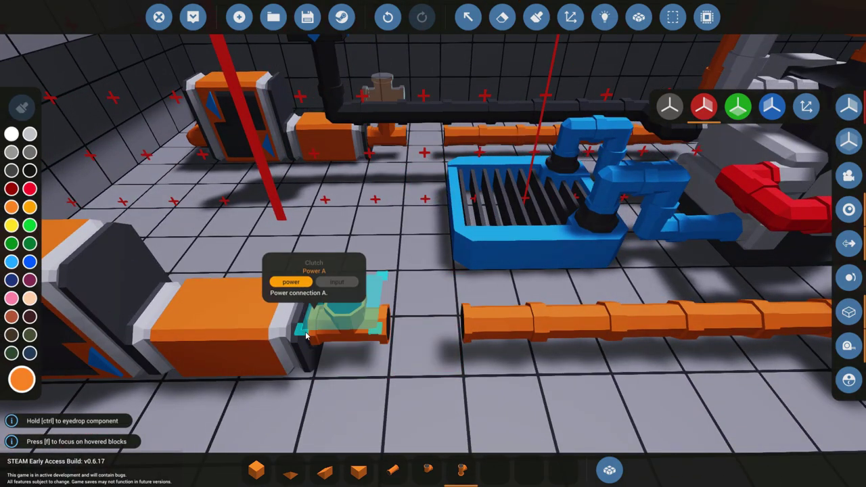
Rejoin the clutch to the pipe run, add a Small Generator, and delete the dark block by the engine
{"action": "left_click", "coordinate": [329, 318]}
{"action": "key", "text": "5"}
{"action": "left_click", "coordinate": [609, 470]}
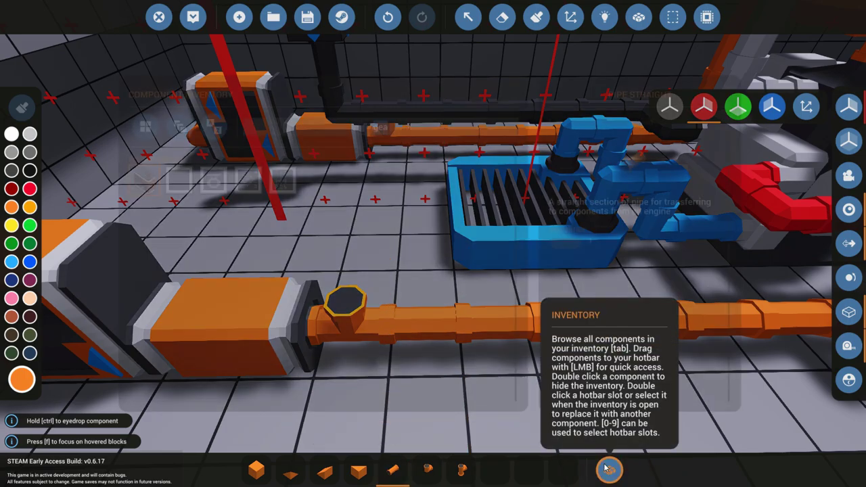
{"action": "type", "text": "sma"}
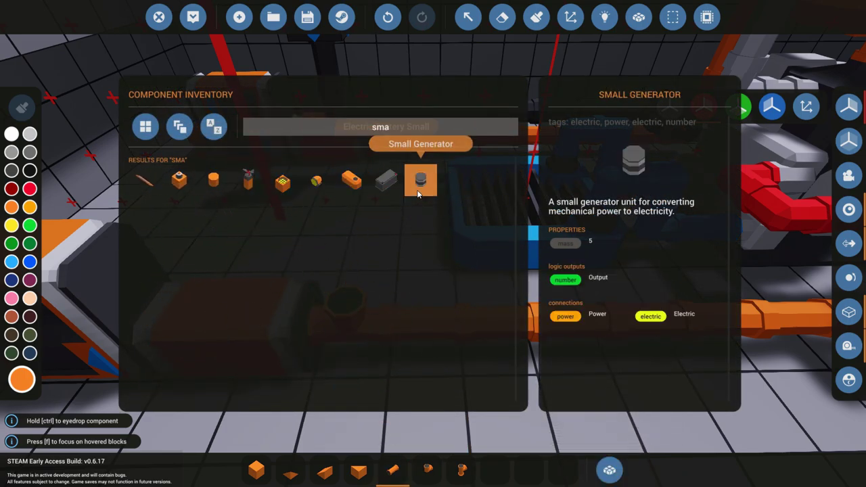
{"action": "left_click", "coordinate": [612, 474]}
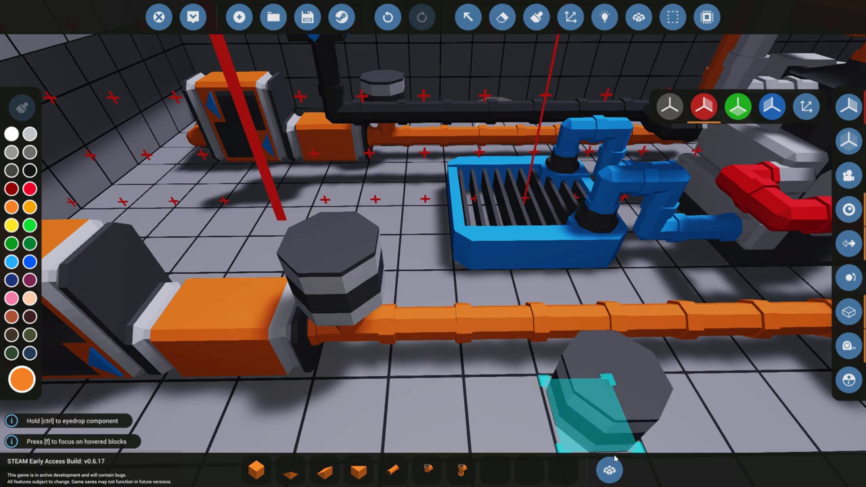
{"action": "key", "text": "q"}
{"action": "key", "text": "q"}
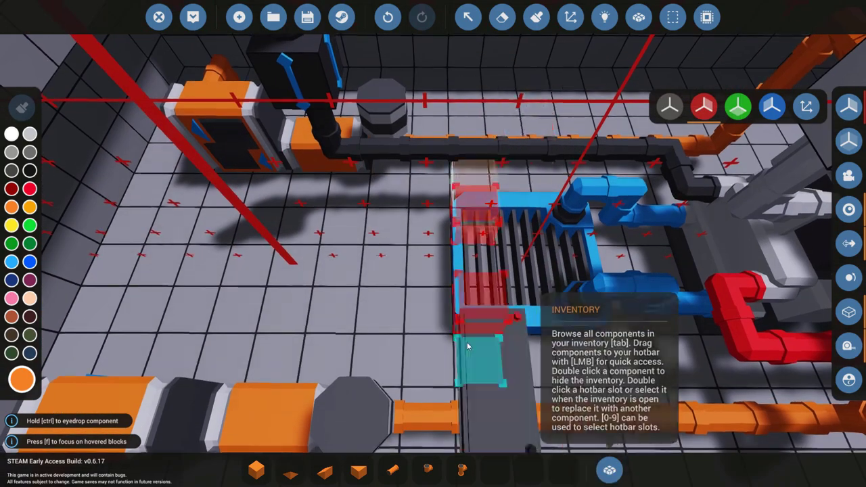
{"action": "right_click", "coordinate": [406, 254]}
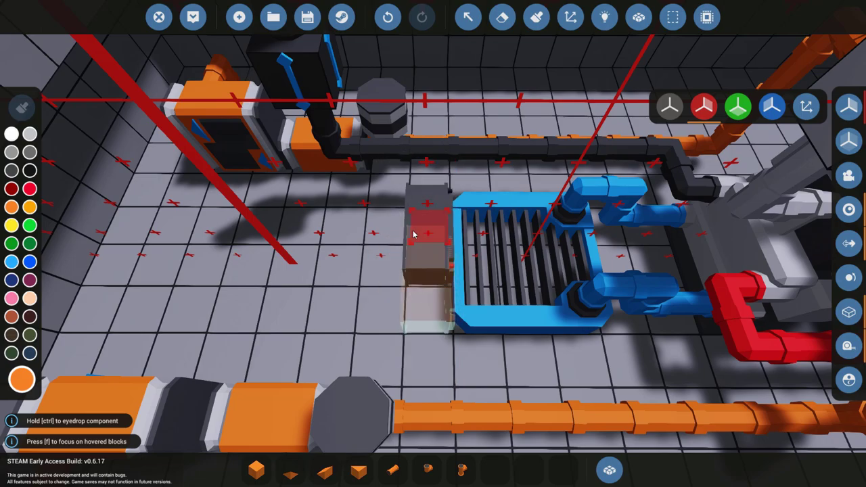
On the Electric layer, link the batteries to the upper clutch, rudder, lower generator and engine
{"action": "left_click", "coordinate": [605, 17]}
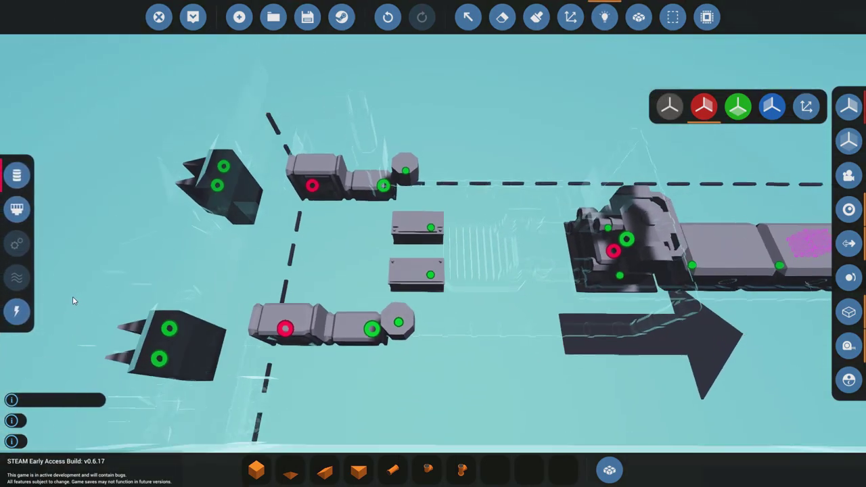
{"action": "left_click", "coordinate": [17, 311]}
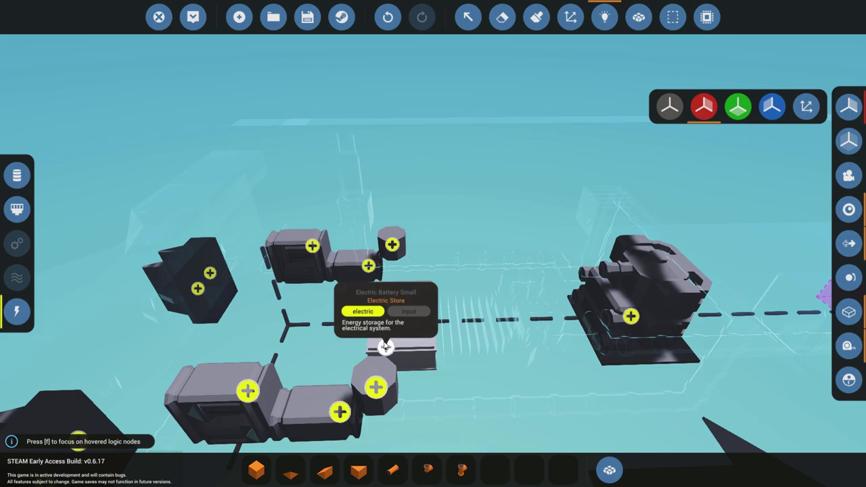
{"action": "left_click_drag", "start_coordinate": [384, 345], "coordinate": [374, 271]}
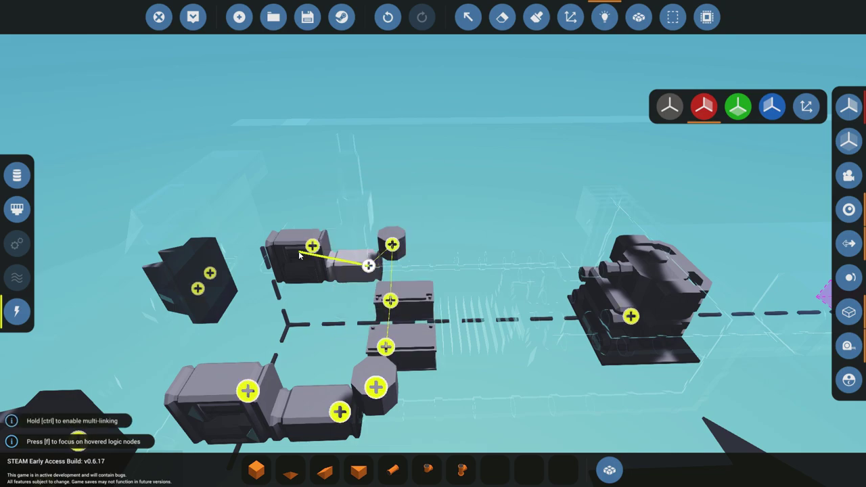
{"action": "left_click_drag", "start_coordinate": [197, 289], "coordinate": [140, 349]}
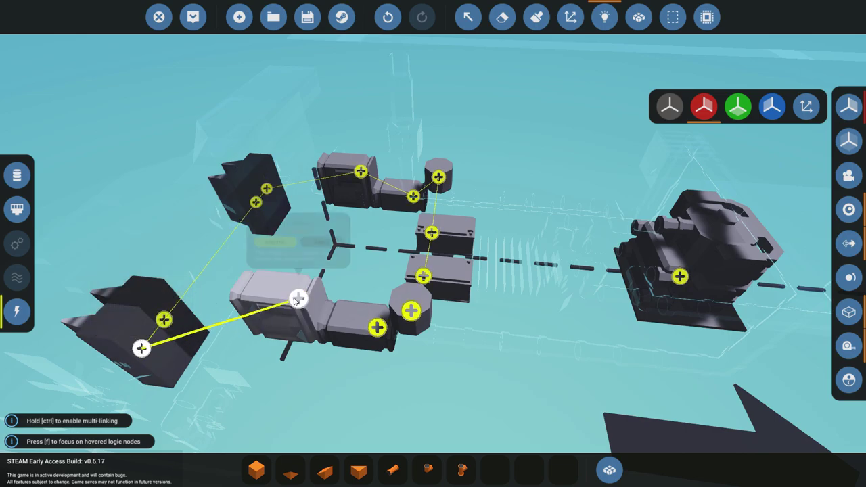
{"action": "left_click_drag", "start_coordinate": [411, 311], "coordinate": [423, 276]}
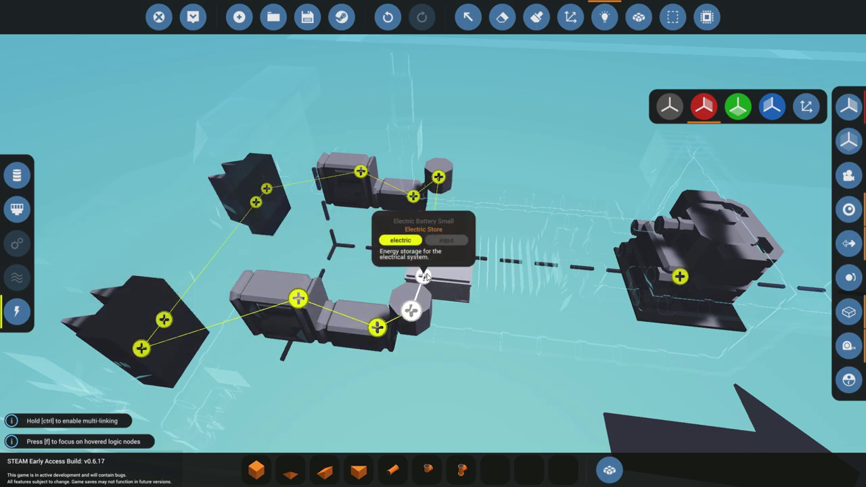
{"action": "left_click_drag", "start_coordinate": [658, 271], "coordinate": [674, 277]}
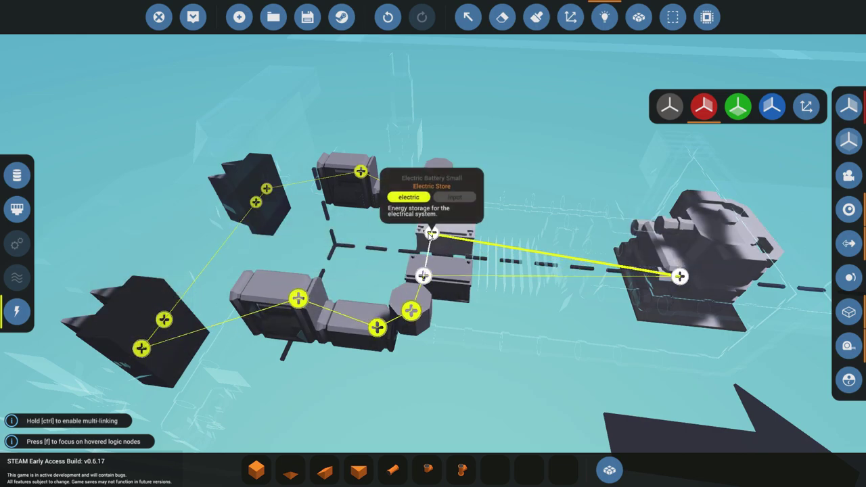
{"action": "scroll", "coordinate": [431, 234], "scroll_direction": "down", "scroll_amount": 5}
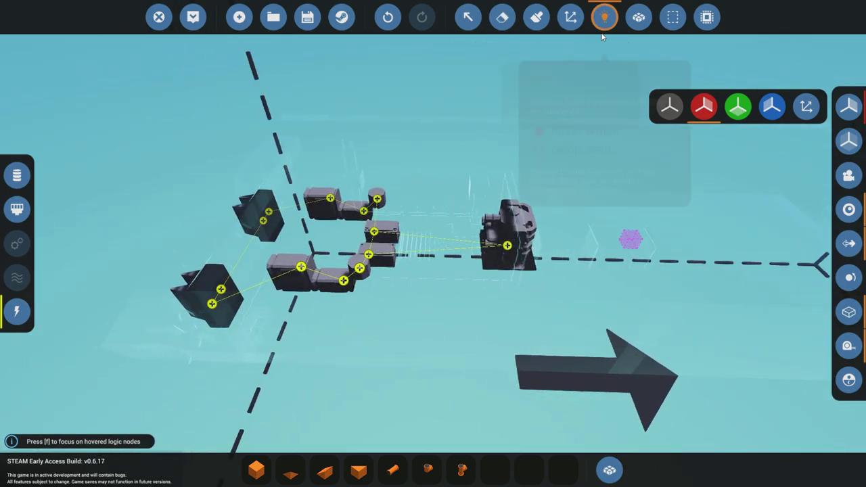
Place a flat dark block and an orange cube beneath the lower shaft, then switch the paint to grey
{"action": "left_click", "coordinate": [603, 18]}
{"action": "scroll", "coordinate": [359, 351], "scroll_direction": "up", "scroll_amount": 5}
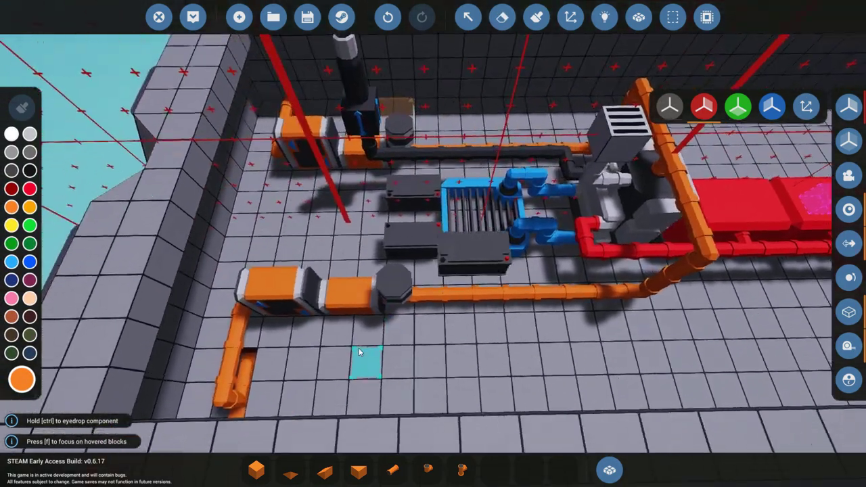
{"action": "left_click", "coordinate": [359, 352]}
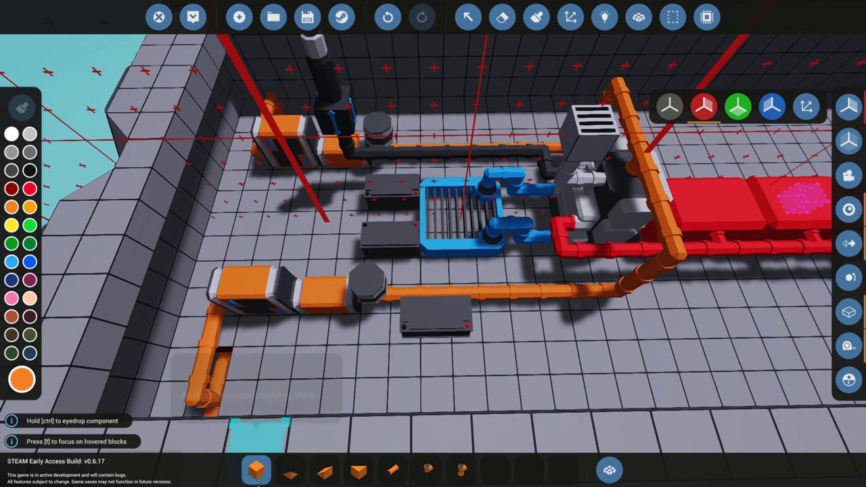
{"action": "left_click", "coordinate": [342, 319]}
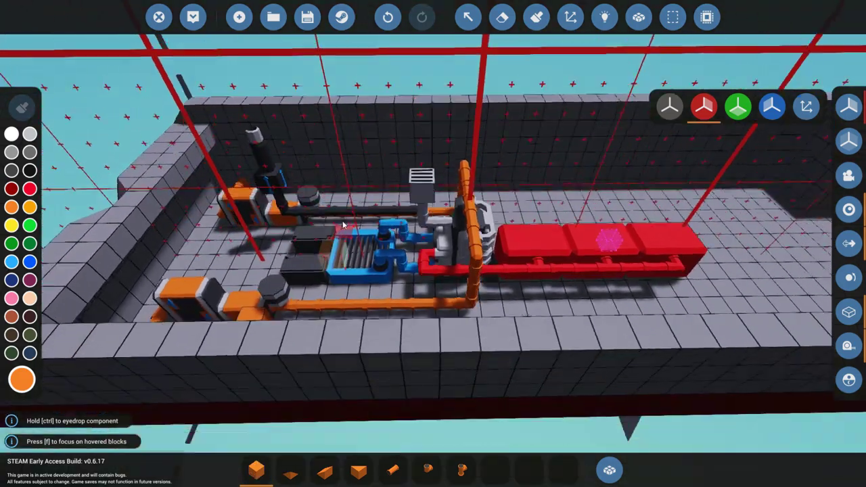
{"action": "left_click", "coordinate": [376, 114], "text": "ctrl"}
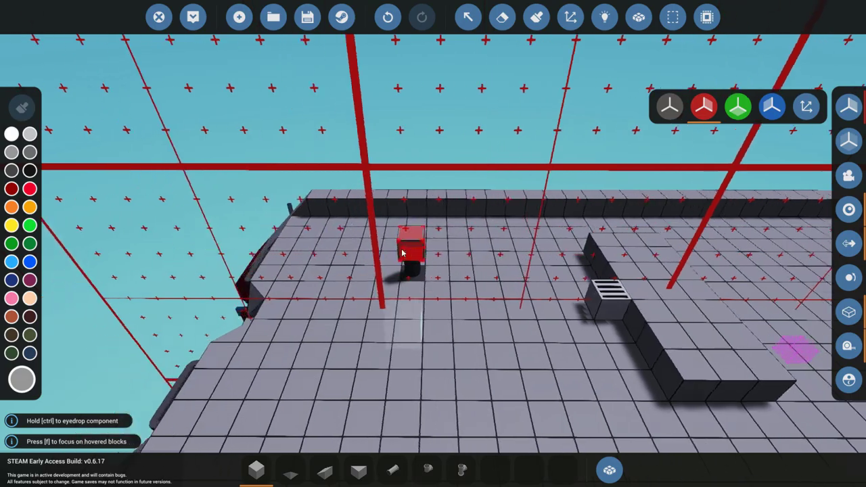
Choose the Pilot Seat from a 'sea' inventory search, then show the logic connection view
{"action": "left_click", "coordinate": [609, 469]}
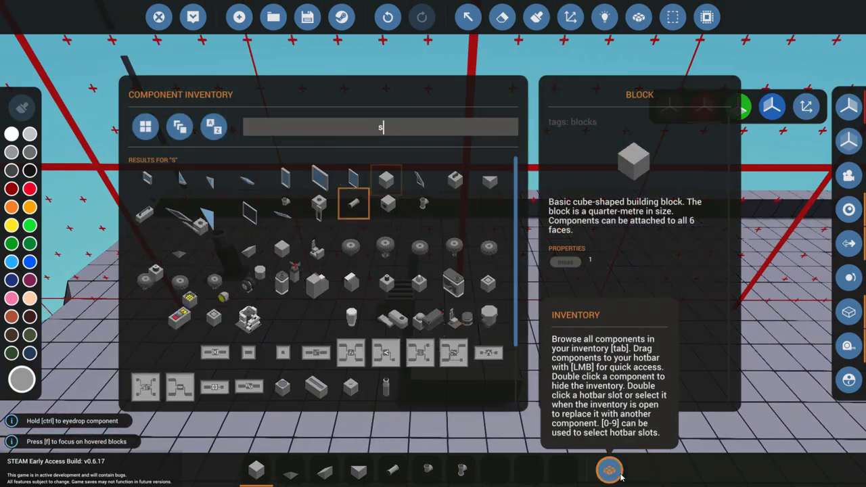
{"action": "type", "text": "sea"}
{"action": "left_click", "coordinate": [609, 469]}
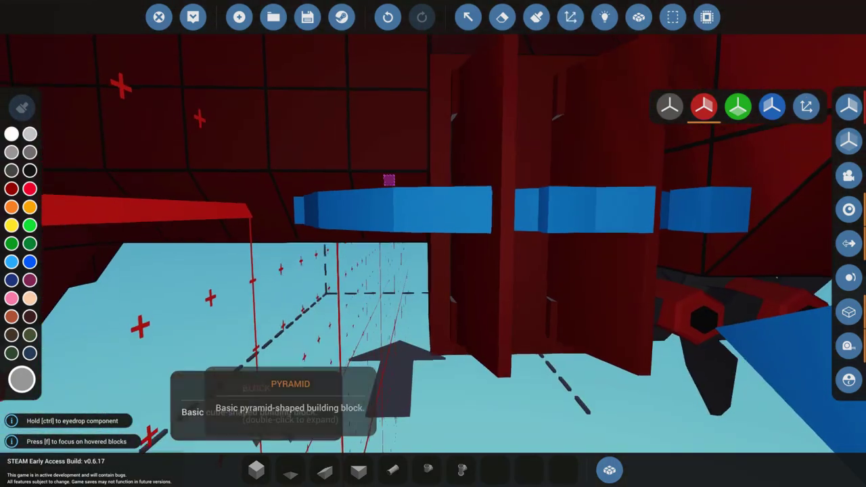
{"action": "left_click", "coordinate": [255, 470]}
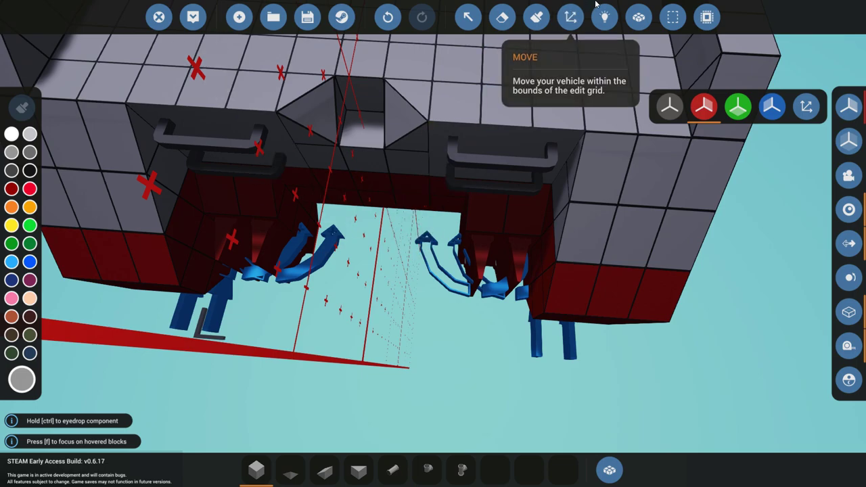
{"action": "left_click", "coordinate": [604, 16]}
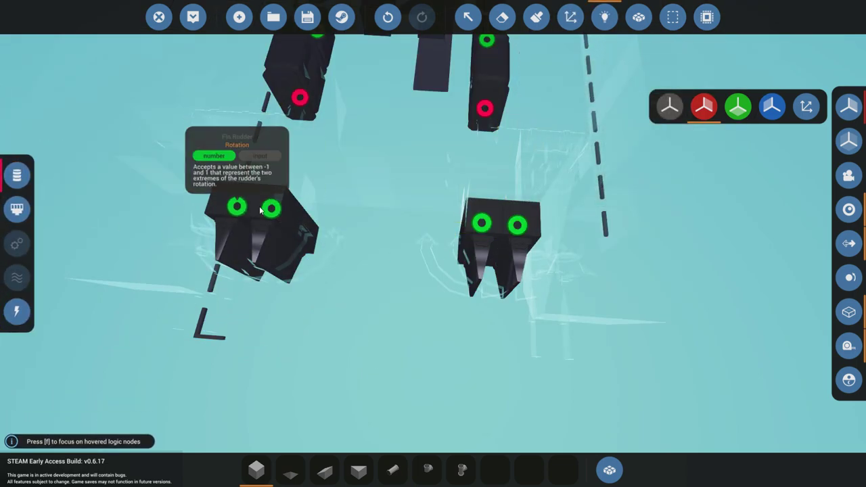
Wire the pilot seat's Axis 1 output to the fin rudders' rotation inputs
{"action": "left_click", "coordinate": [604, 17]}
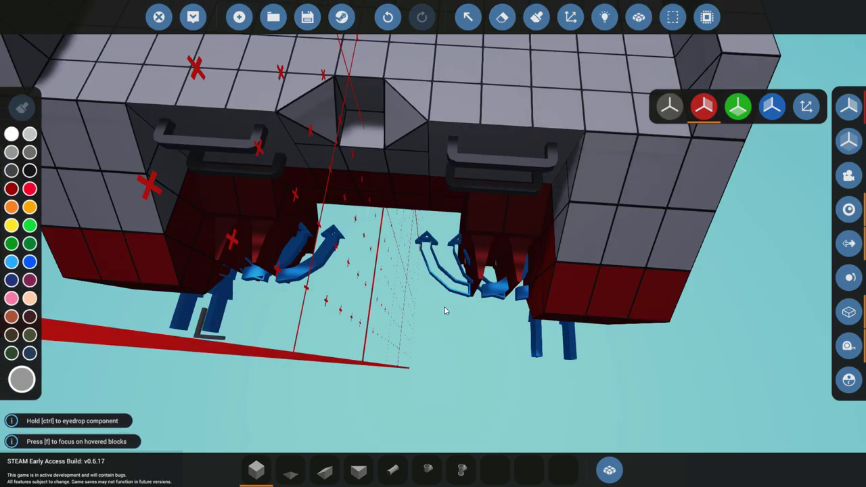
{"action": "key", "text": "f"}
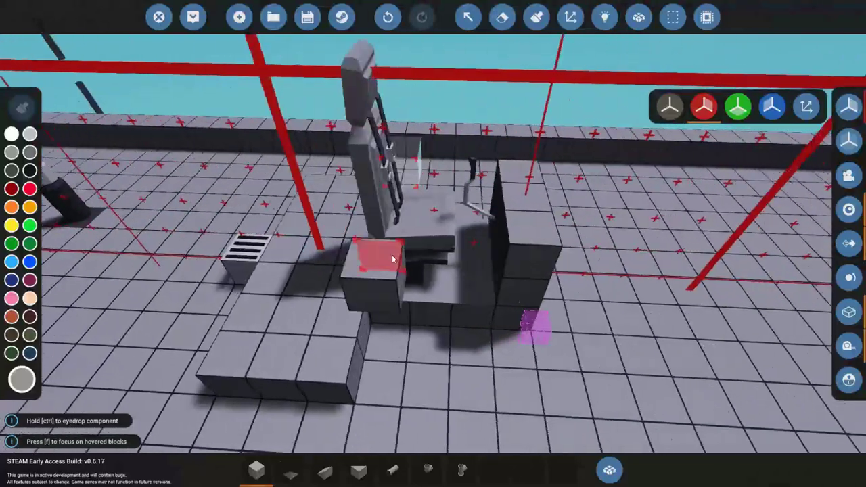
{"action": "left_click", "coordinate": [604, 16]}
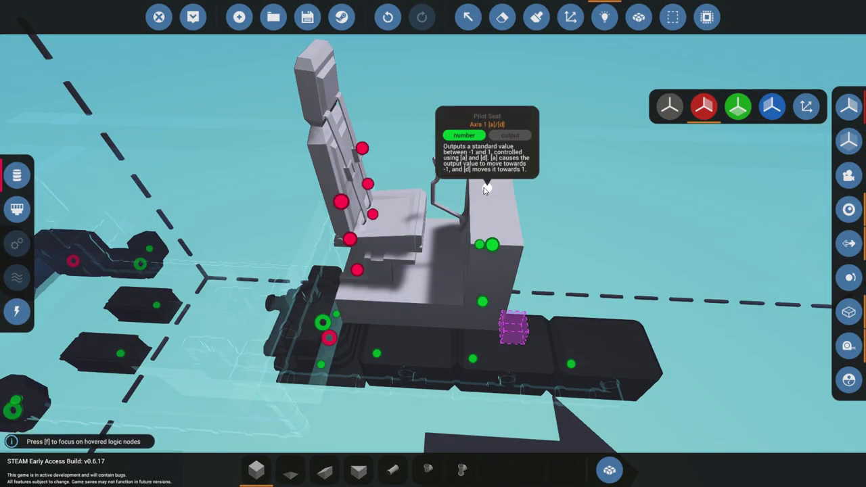
{"action": "left_click_drag", "start_coordinate": [484, 189], "coordinate": [272, 435]}
{"action": "key", "text": "f"}
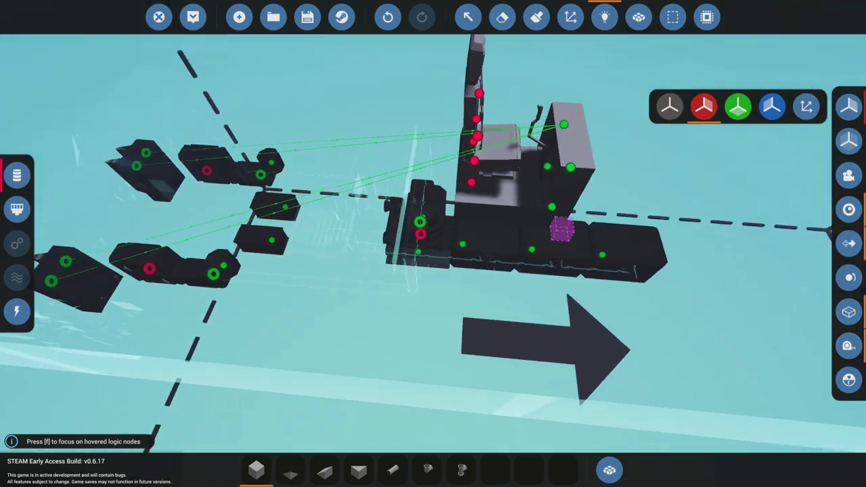
Label the pilot seat's Axis 1 control 'Steering'
{"action": "left_click", "coordinate": [393, 233]}
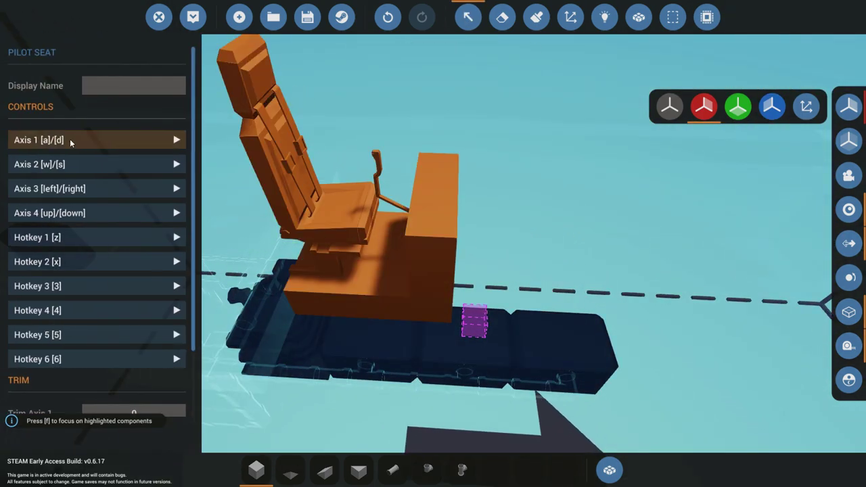
{"action": "left_click", "coordinate": [82, 140]}
{"action": "left_click", "coordinate": [92, 173]}
{"action": "type", "text": "Steering"}
{"action": "key", "text": "Return"}
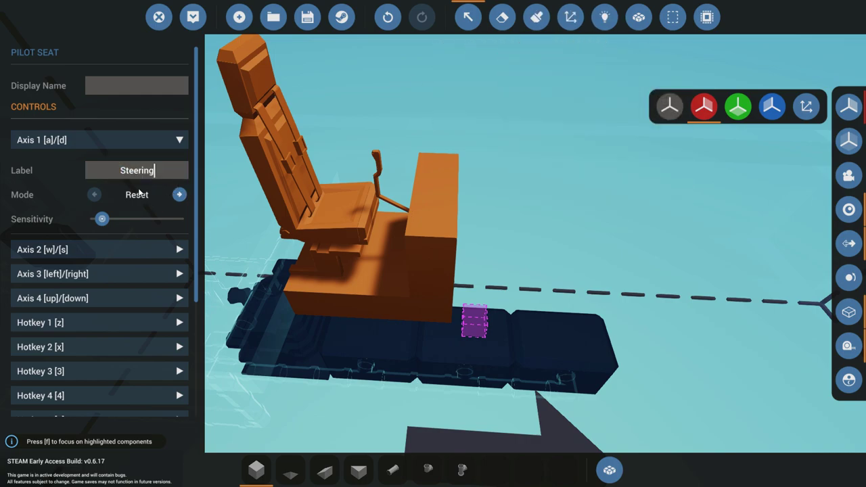
{"action": "left_click", "coordinate": [604, 17]}
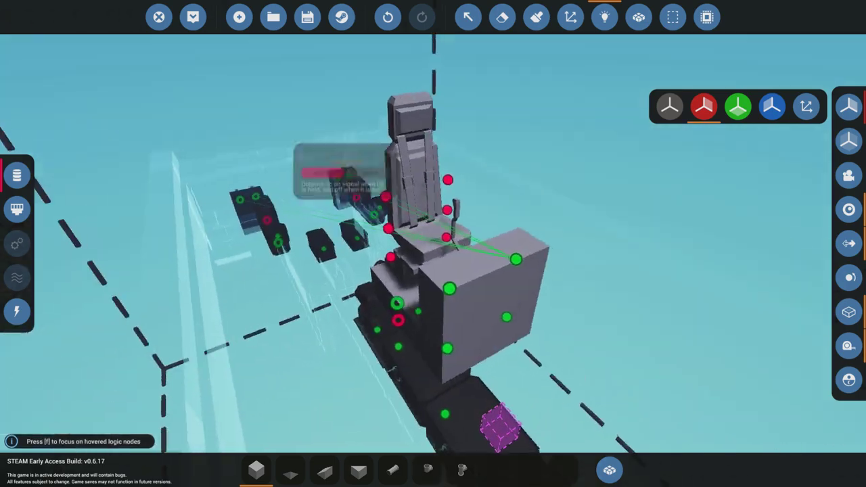
{"action": "left_click_drag", "start_coordinate": [433, 271], "coordinate": [467, 305]}
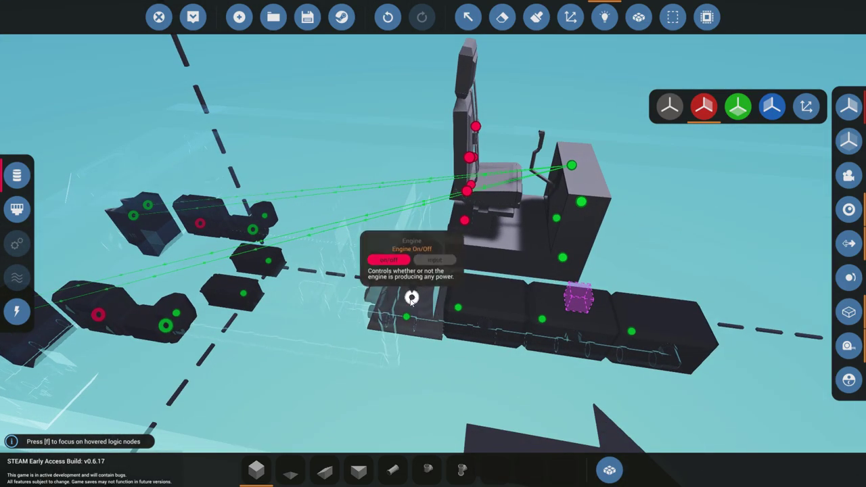
Link the engine's On/Off input to the pilot seat's Hotkey 1
{"action": "key", "text": "f"}
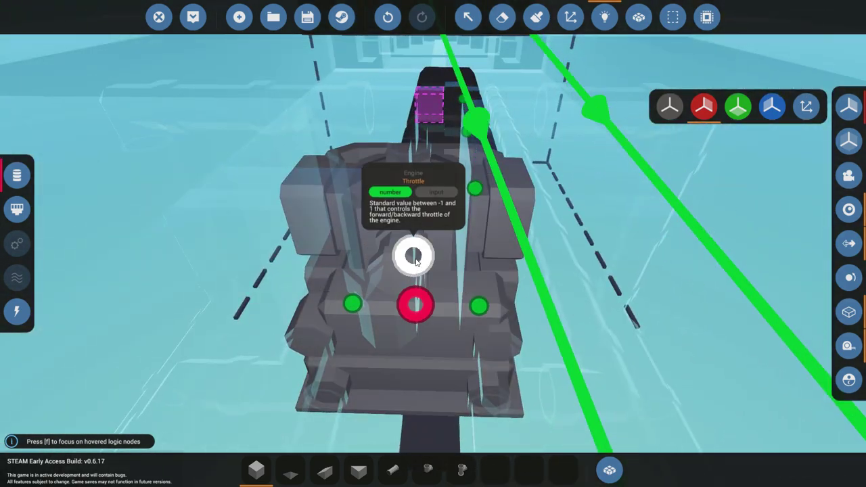
{"action": "left_click", "coordinate": [411, 316]}
{"action": "left_click_drag", "start_coordinate": [411, 304], "coordinate": [511, 218]}
{"action": "key", "text": "f"}
Label the seat's Hotkey 1 'Engine Start' and set its mode to Push
{"action": "left_click", "coordinate": [468, 17]}
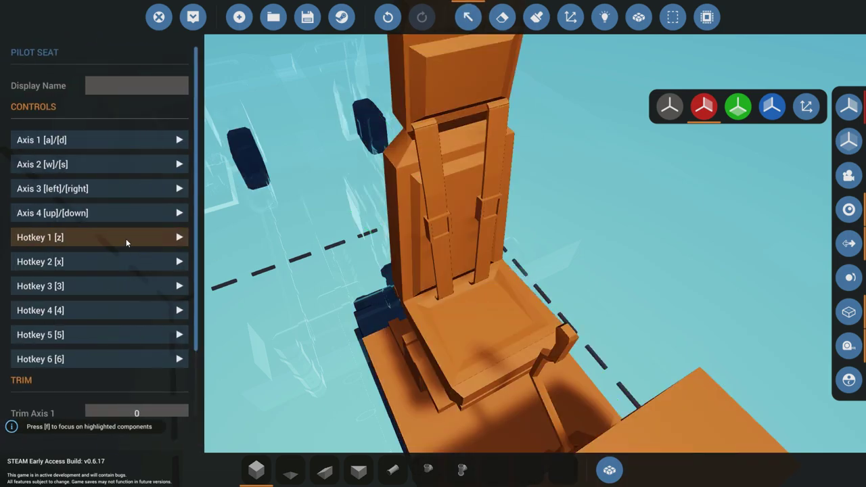
{"action": "left_click", "coordinate": [125, 239]}
{"action": "type", "text": "Engine Start"}
{"action": "left_click", "coordinate": [95, 292]}
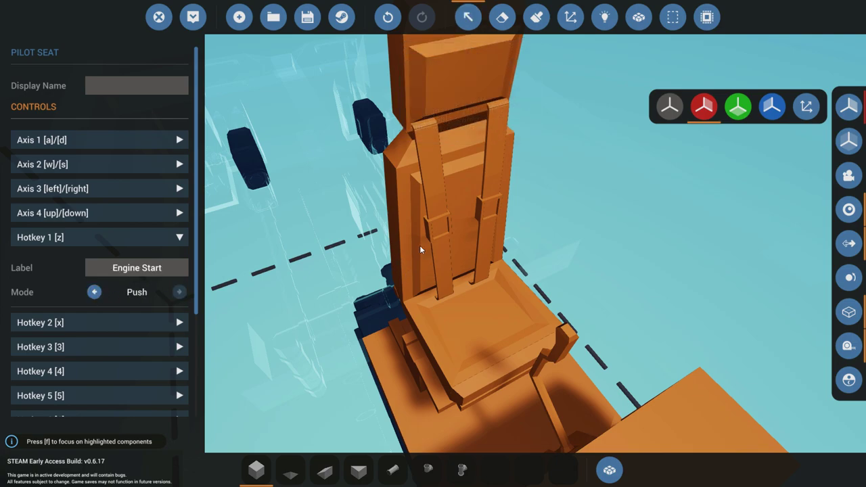
{"action": "left_click", "coordinate": [537, 17]}
{"action": "left_click", "coordinate": [604, 17]}
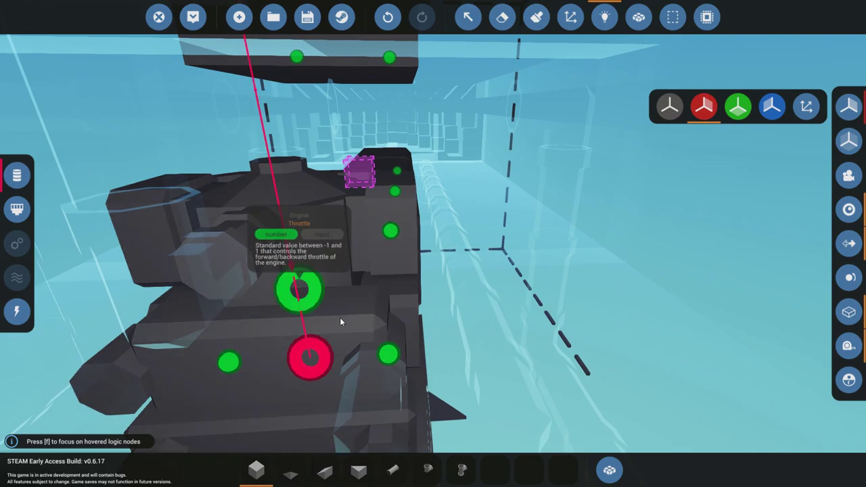
Link the engine's Throttle node to the pilot seat's axis node
{"action": "key", "text": "f"}
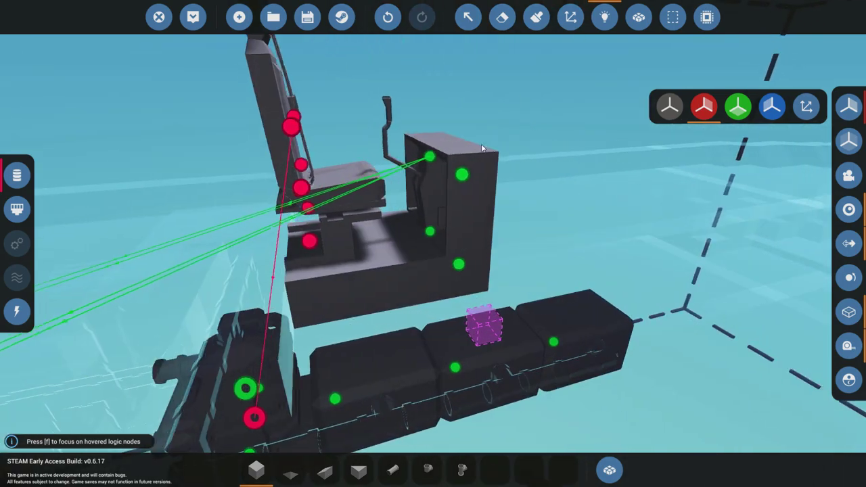
{"action": "key", "text": "f"}
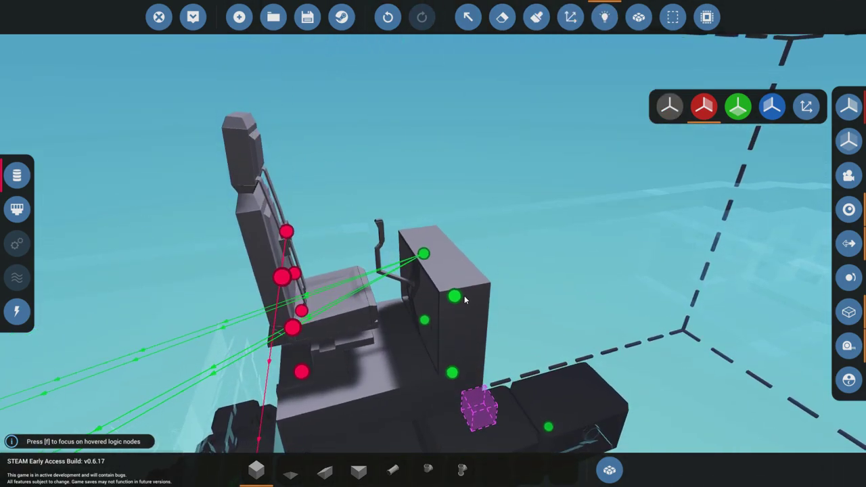
{"action": "key", "text": "f"}
{"action": "left_click_drag", "start_coordinate": [453, 295], "coordinate": [365, 312]}
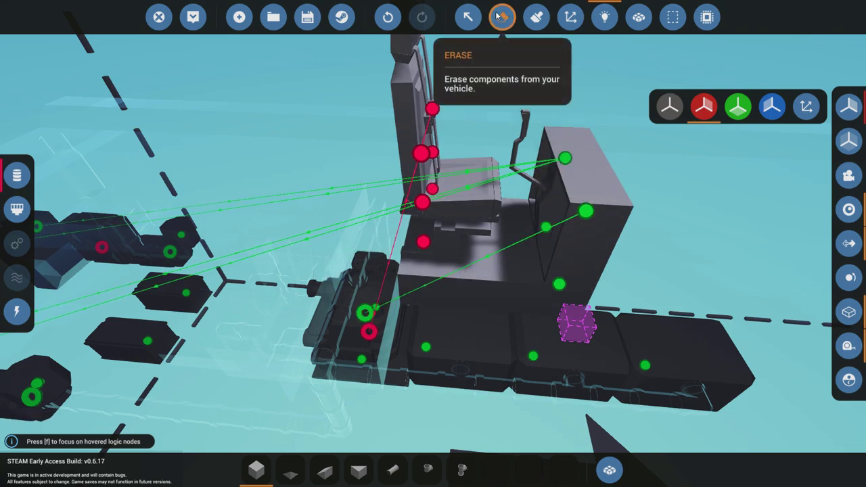
Change the pilot seat's Axis 2 mode from Reset to Sticky so the throttle holds
{"action": "left_click", "coordinate": [468, 17]}
{"action": "left_click", "coordinate": [460, 203]}
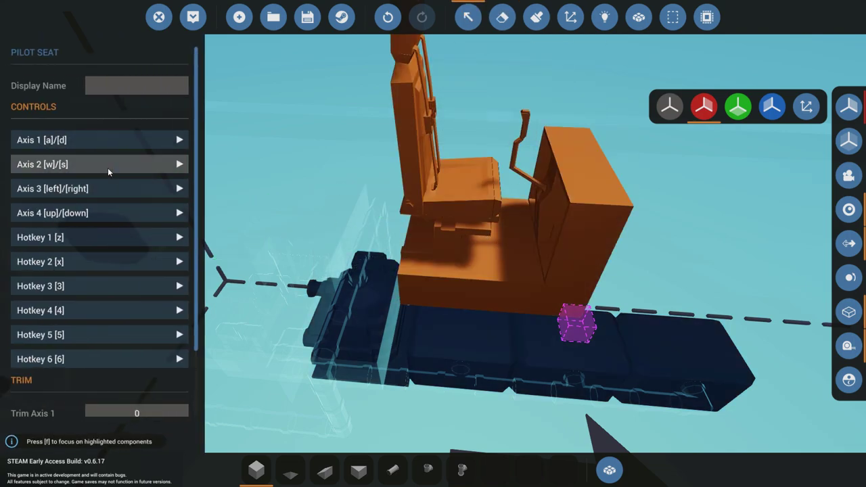
{"action": "left_click", "coordinate": [108, 169]}
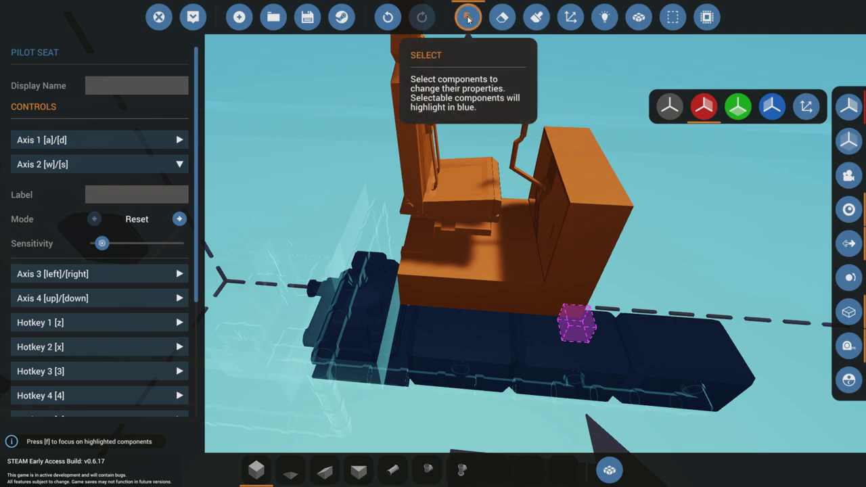
{"action": "left_click", "coordinate": [537, 17]}
{"action": "left_click", "coordinate": [604, 17]}
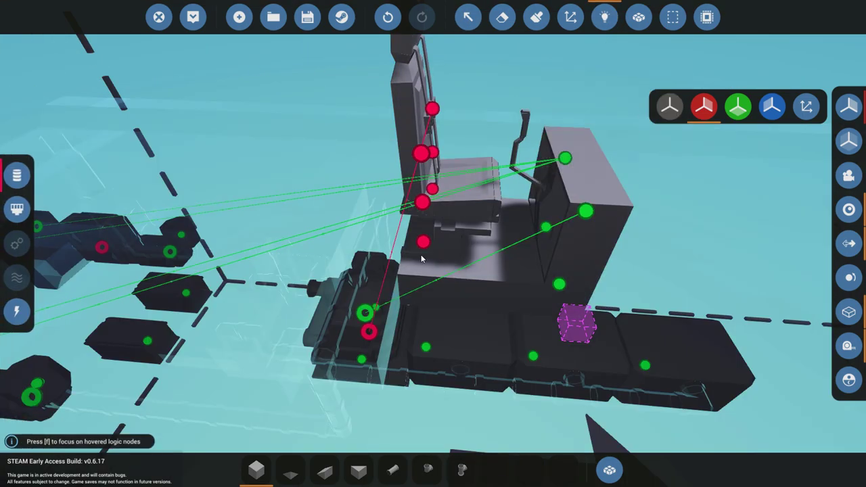
{"action": "mouse_move", "coordinate": [364, 316]}
{"action": "left_click", "coordinate": [468, 17]}
{"action": "left_click", "coordinate": [440, 169]}
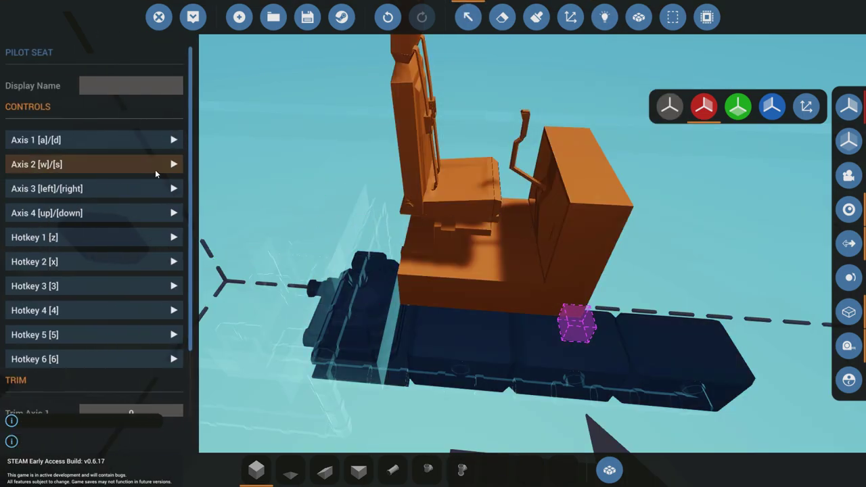
{"action": "left_click", "coordinate": [151, 165]}
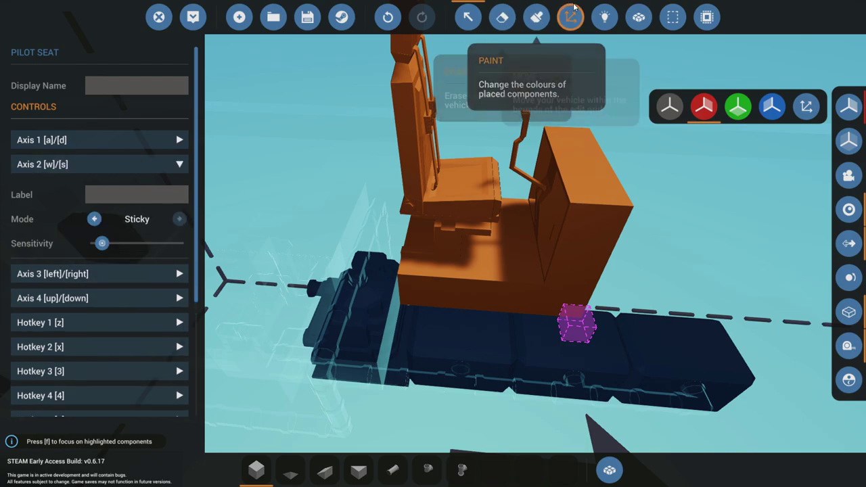
{"action": "left_click", "coordinate": [605, 17]}
{"action": "mouse_move", "coordinate": [544, 229]}
{"action": "left_click_drag", "start_coordinate": [545, 228], "coordinate": [549, 221]}
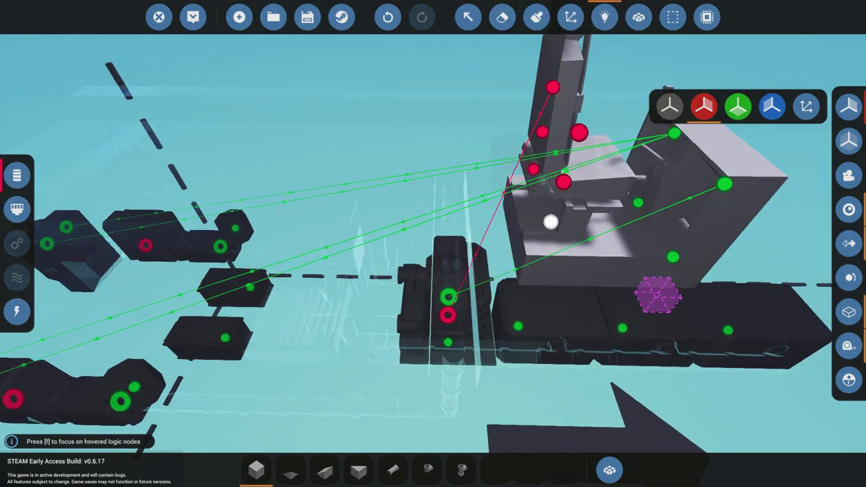
{"action": "mouse_move", "coordinate": [523, 251]}
{"action": "left_mouse_down"}
{"action": "mouse_move", "coordinate": [439, 336]}
{"action": "mouse_move", "coordinate": [521, 240]}
{"action": "left_mouse_up"}
Place a throttle lever on the console ledge
{"action": "mouse_move", "coordinate": [553, 214]}
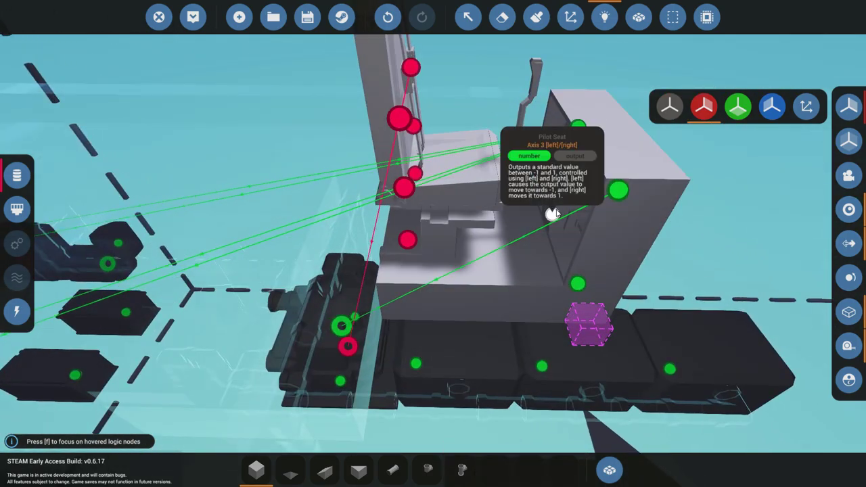
{"action": "left_click", "coordinate": [604, 17]}
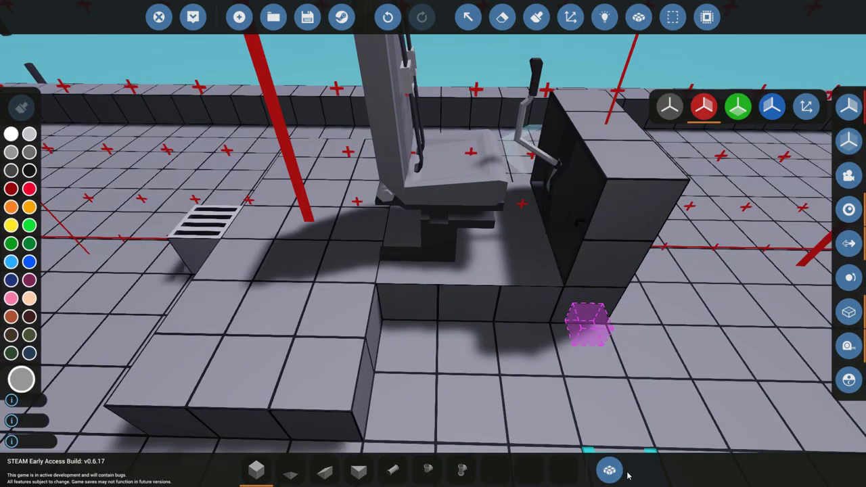
{"action": "left_click", "coordinate": [609, 469]}
{"action": "type", "text": "thr"}
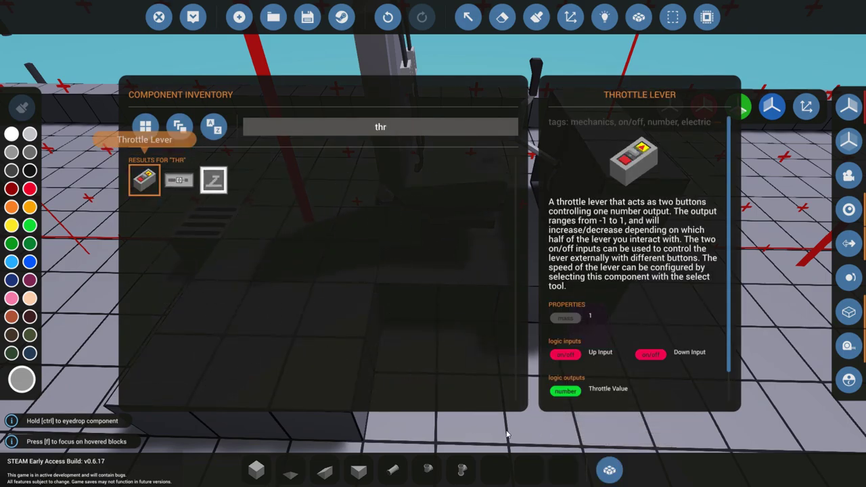
{"action": "left_click", "coordinate": [607, 469]}
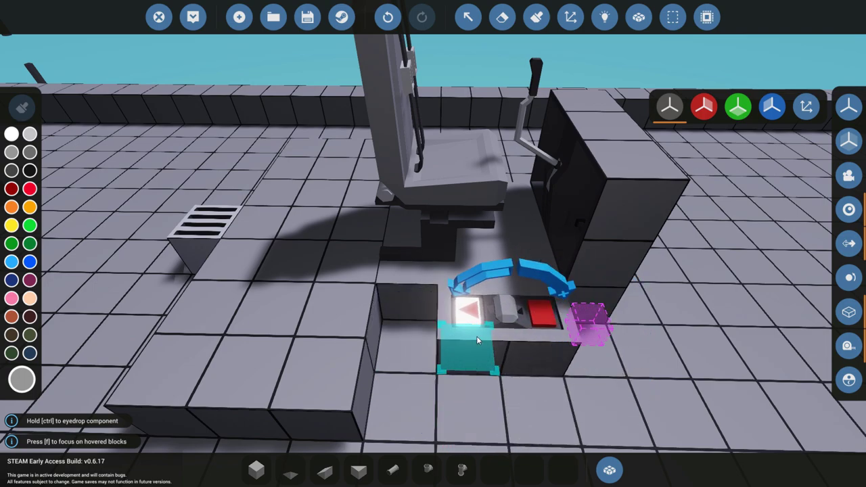
{"action": "left_click", "coordinate": [513, 308]}
Place a Toggle Button for reverse gear on the console
{"action": "left_click", "coordinate": [608, 473]}
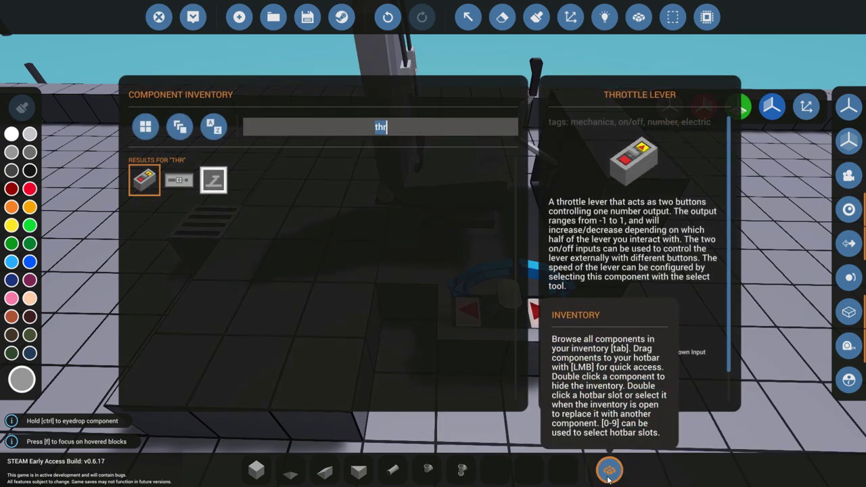
{"action": "key", "text": "BackSpace"}
{"action": "key", "text": "BackSpace"}
{"action": "type", "text": "to"}
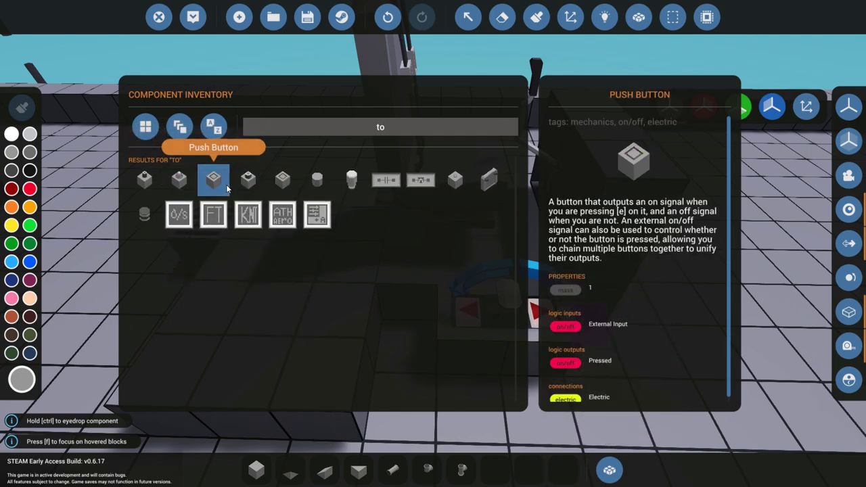
{"action": "double_click", "coordinate": [282, 180]}
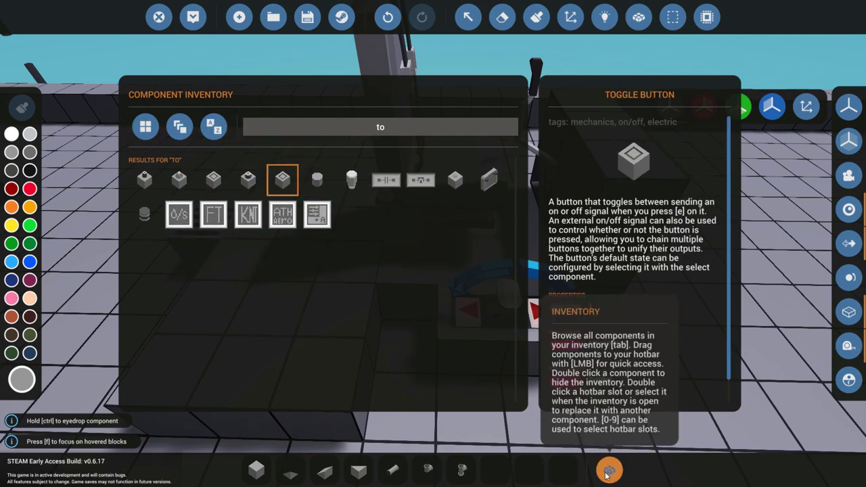
{"action": "left_click", "coordinate": [405, 318]}
{"action": "left_click", "coordinate": [404, 314]}
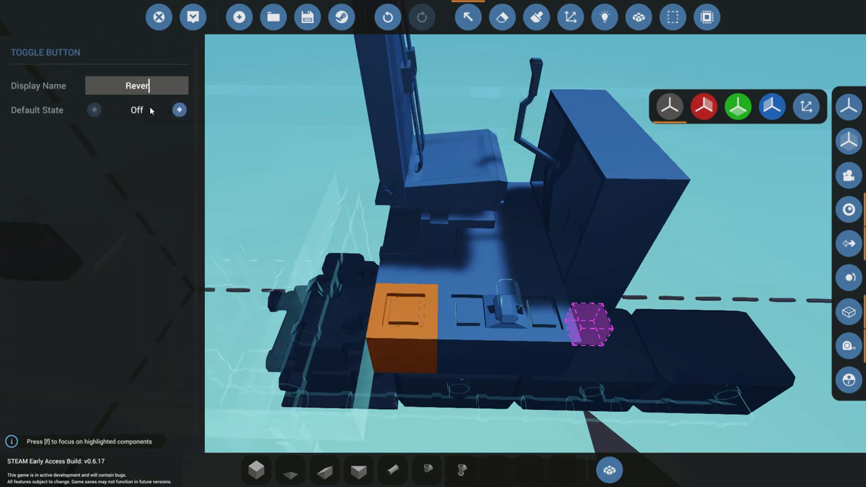
Rename the throttle lever to 'Clutch pressure'
{"action": "left_click", "coordinate": [501, 298]}
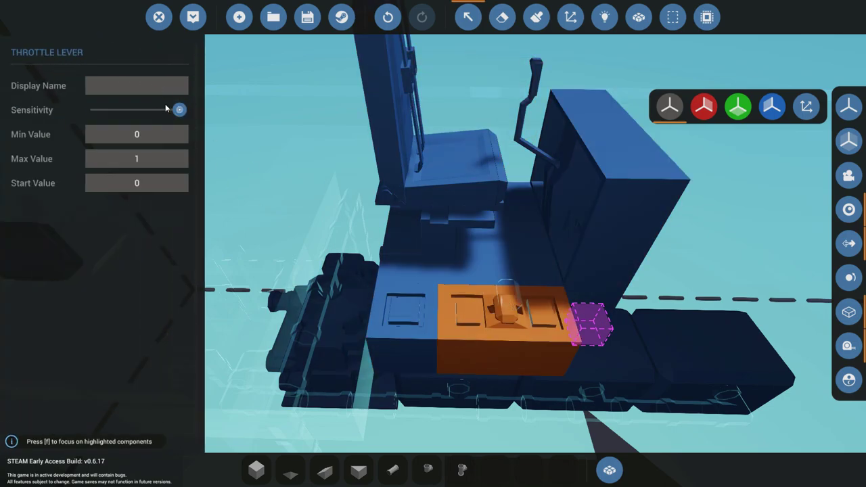
{"action": "left_click", "coordinate": [155, 86]}
{"action": "type", "text": "Clutch pressure"}
Link the lever's Throttle Value to the clutch input and Reverse gear to the gearbox Gear Switch
{"action": "left_click", "coordinate": [605, 17]}
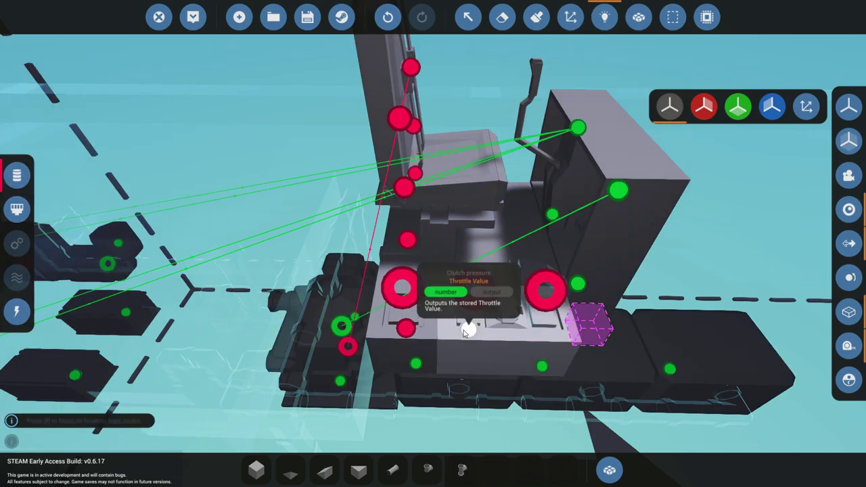
{"action": "left_click_drag", "start_coordinate": [466, 331], "coordinate": [440, 212]}
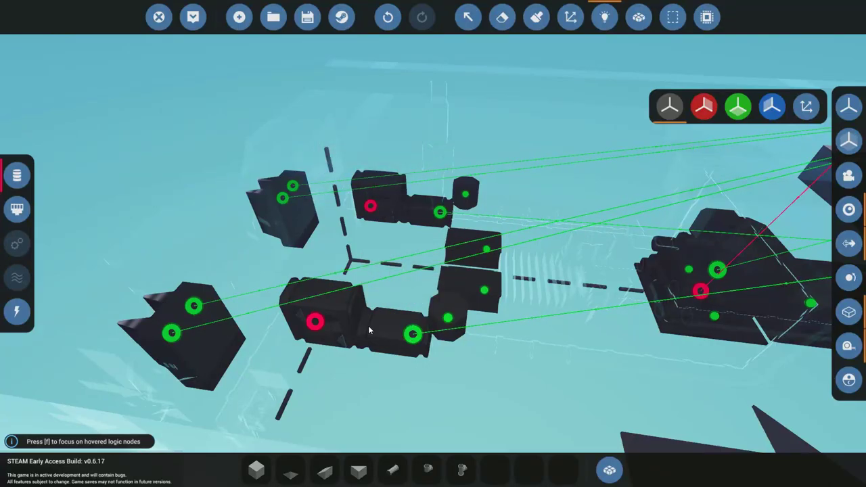
{"action": "key", "text": "d"}
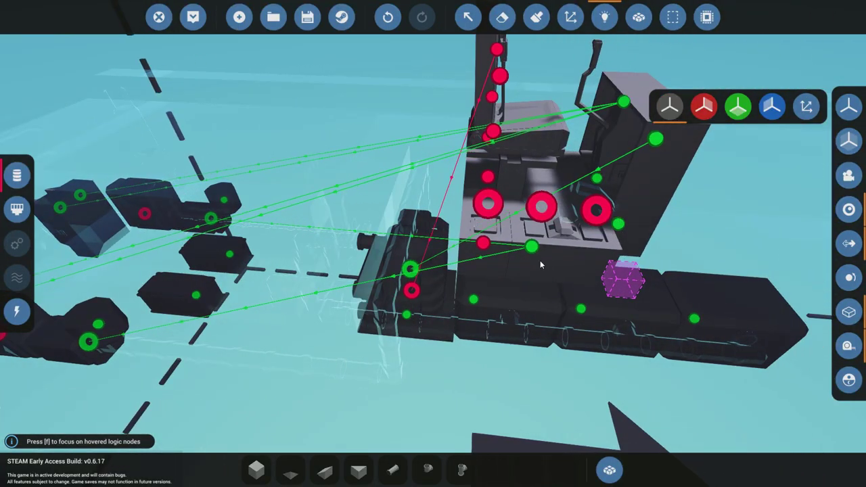
{"action": "left_click_drag", "start_coordinate": [452, 249], "coordinate": [277, 228]}
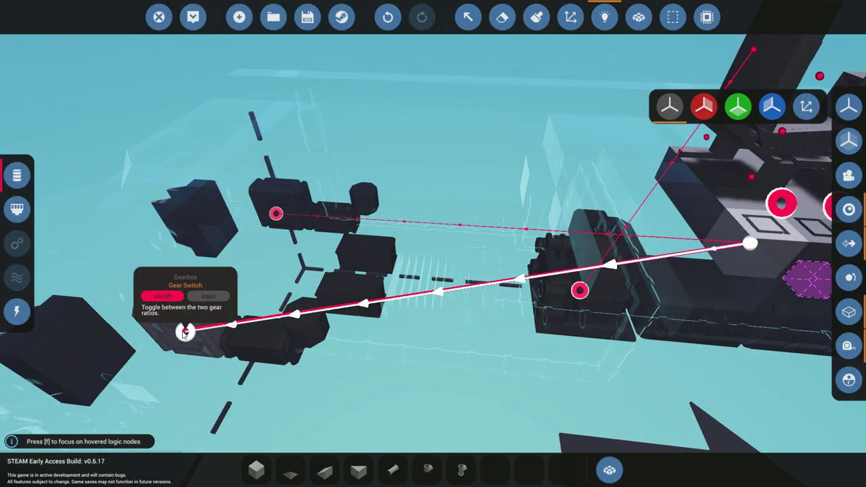
{"action": "key", "text": "f"}
{"action": "left_click_drag", "start_coordinate": [185, 331], "coordinate": [245, 300]}
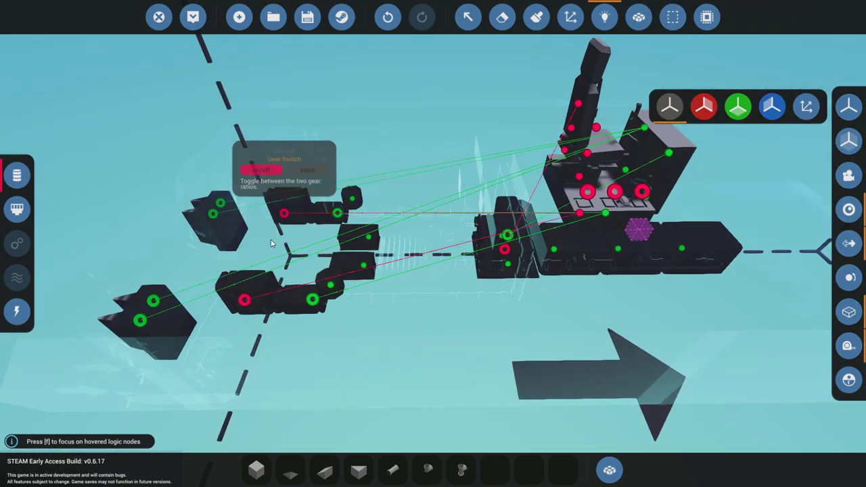
Wire the Clutch pressure lever to electric power
{"action": "key", "text": "f"}
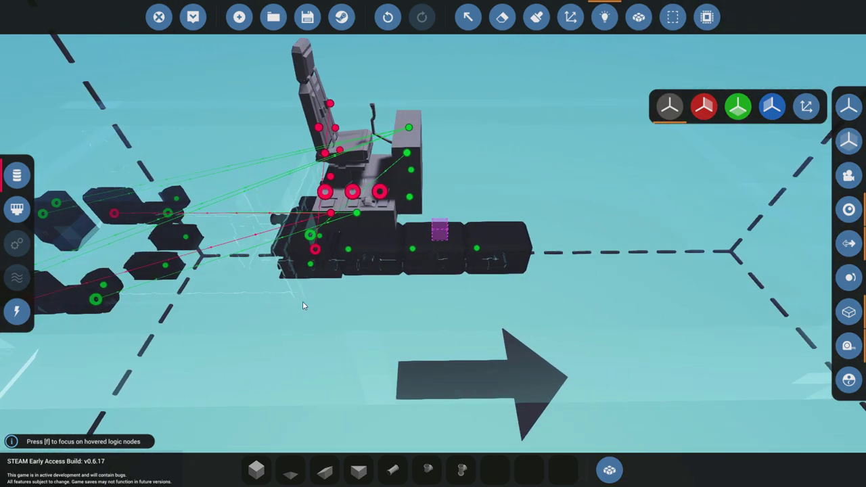
{"action": "key", "text": "f"}
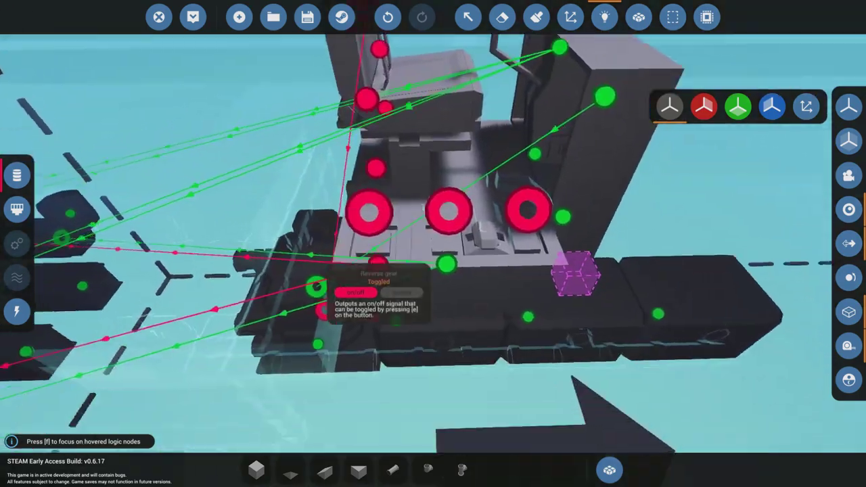
{"action": "key", "text": "f"}
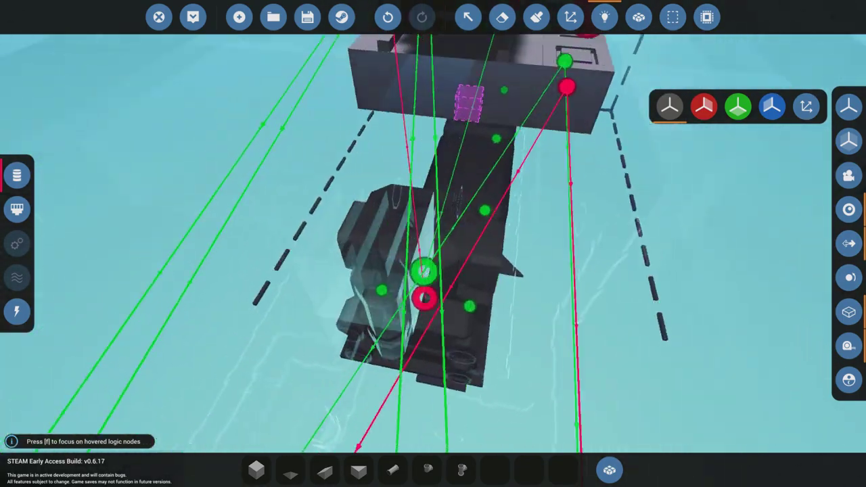
{"action": "key", "text": "f"}
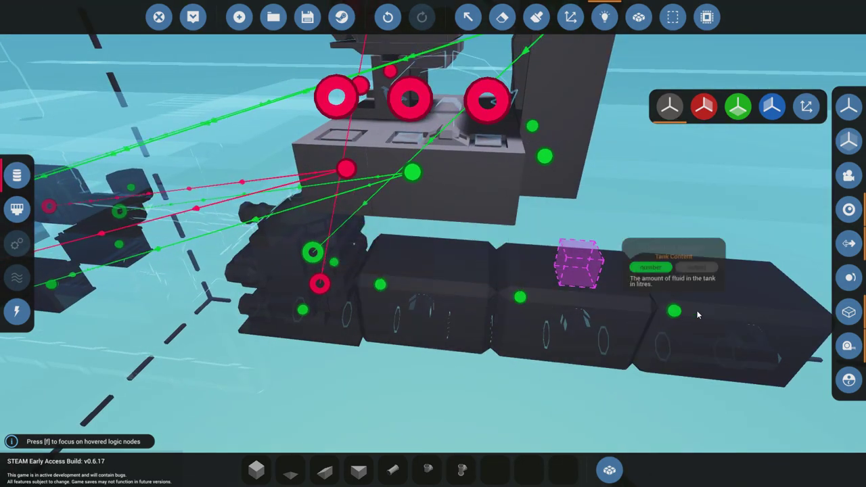
{"action": "key", "text": "f"}
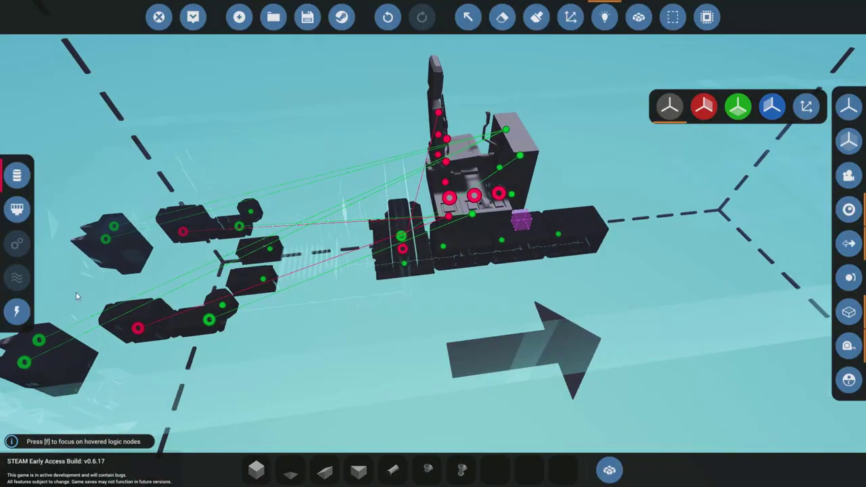
{"action": "left_click", "coordinate": [15, 321]}
{"action": "scroll", "coordinate": [301, 301], "scroll_direction": "up", "scroll_amount": 3}
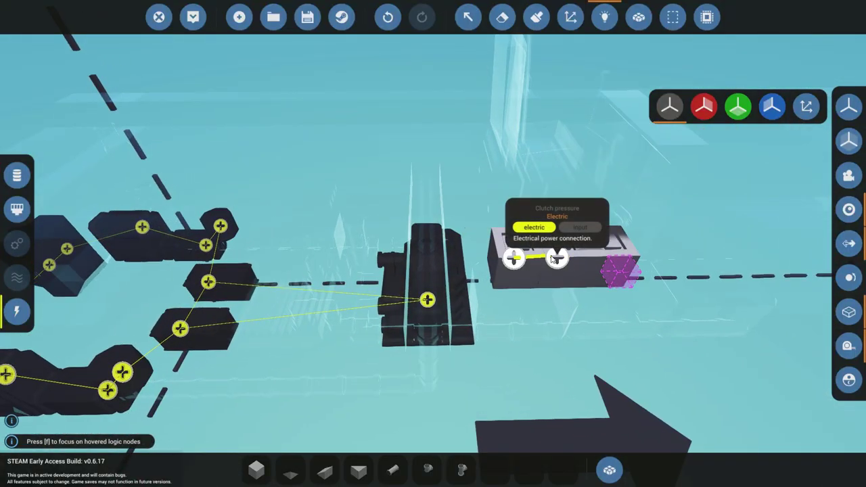
{"action": "left_click_drag", "start_coordinate": [552, 259], "coordinate": [431, 300]}
Switch the wiring overlay back to logic connections, then return to normal building
{"action": "left_click", "coordinate": [604, 17]}
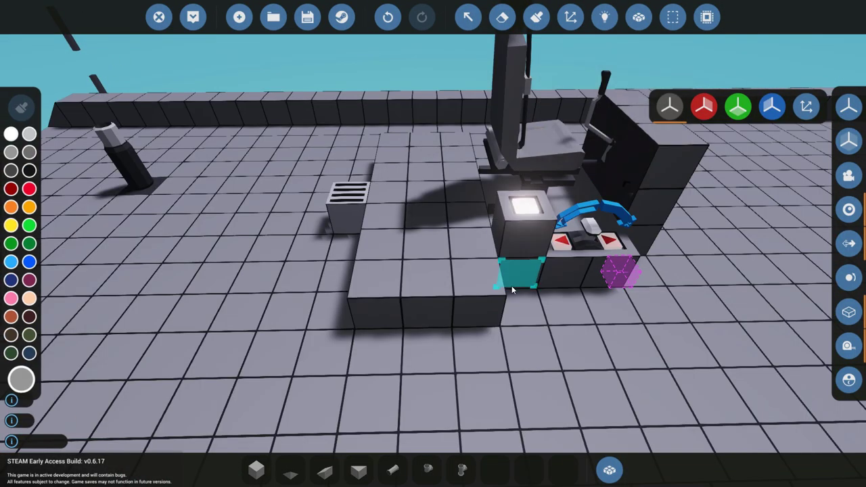
{"action": "scroll", "coordinate": [442, 280], "scroll_direction": "down", "scroll_amount": 3}
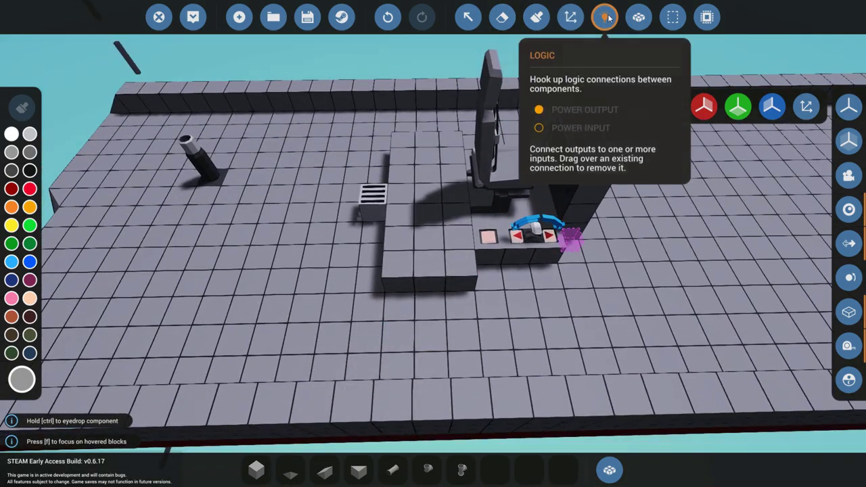
{"action": "left_click", "coordinate": [606, 18]}
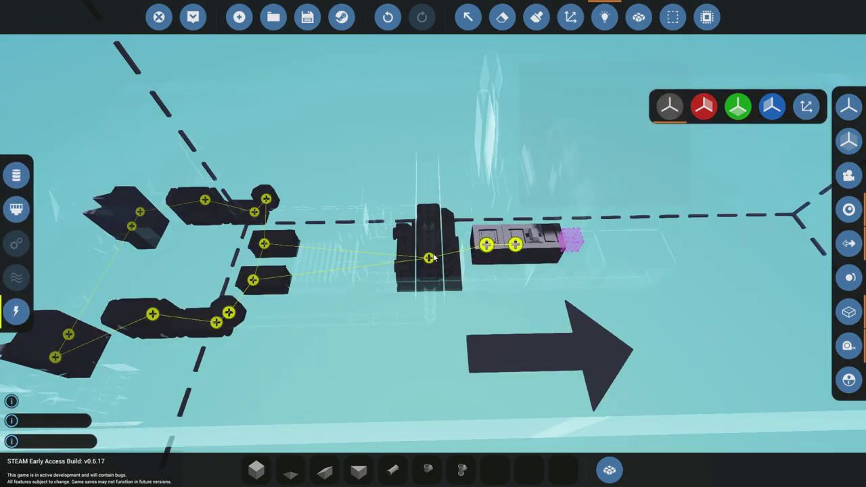
{"action": "left_click", "coordinate": [16, 177]}
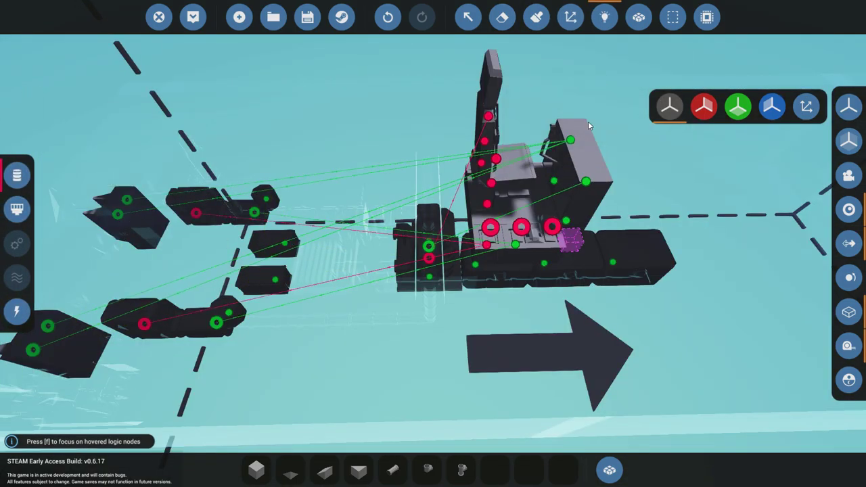
{"action": "left_click", "coordinate": [604, 17]}
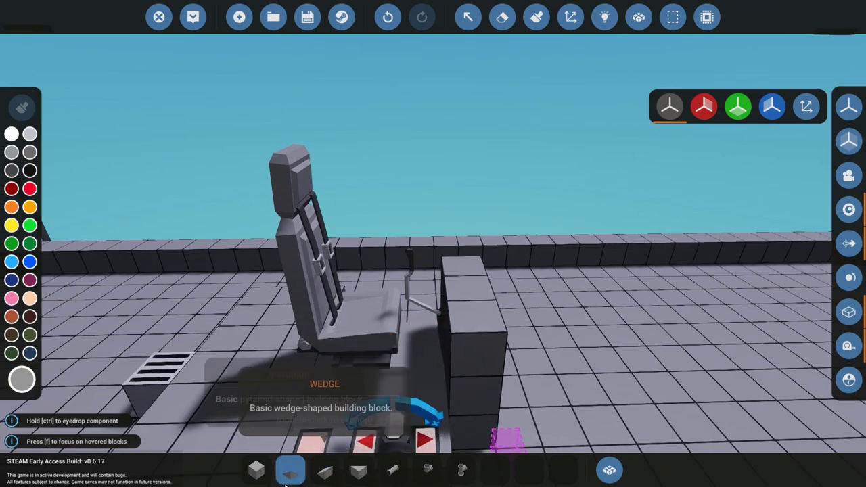
{"action": "key", "text": "f"}
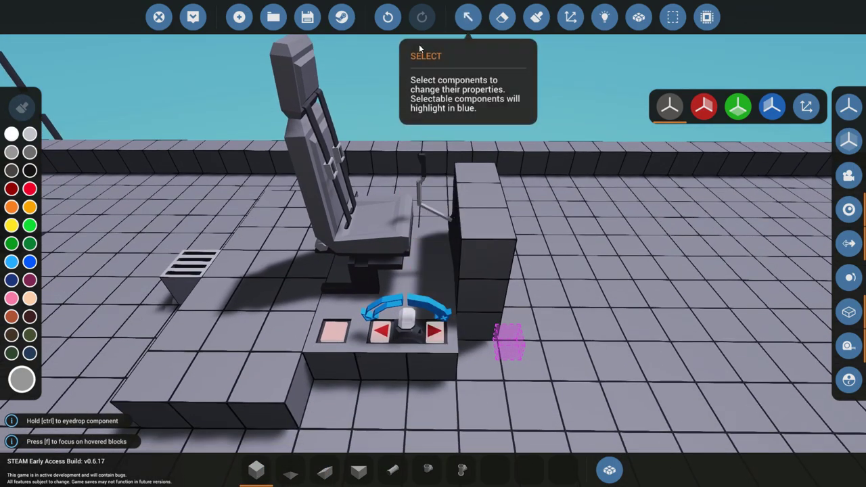
Spawn the boat at the dock, walk aboard and sit in the pilot seat
{"action": "left_click", "coordinate": [193, 17]}
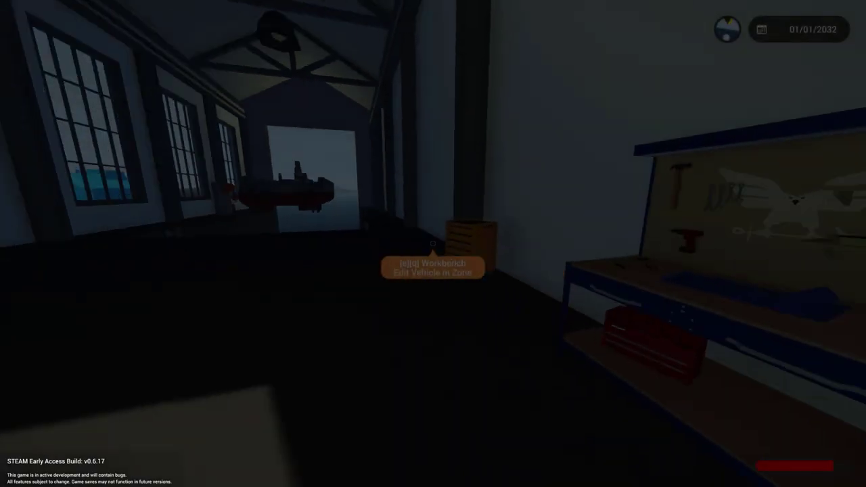
{"action": "key", "text": "w"}
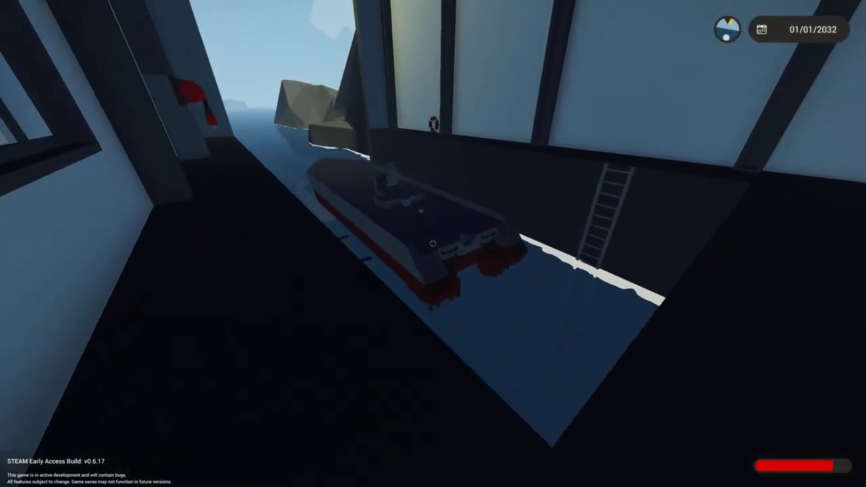
{"action": "key", "text": "w"}
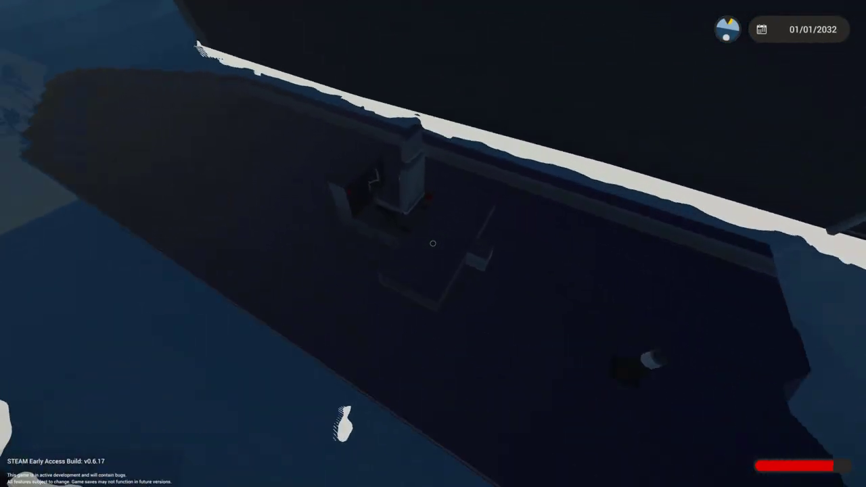
{"action": "key", "text": "f"}
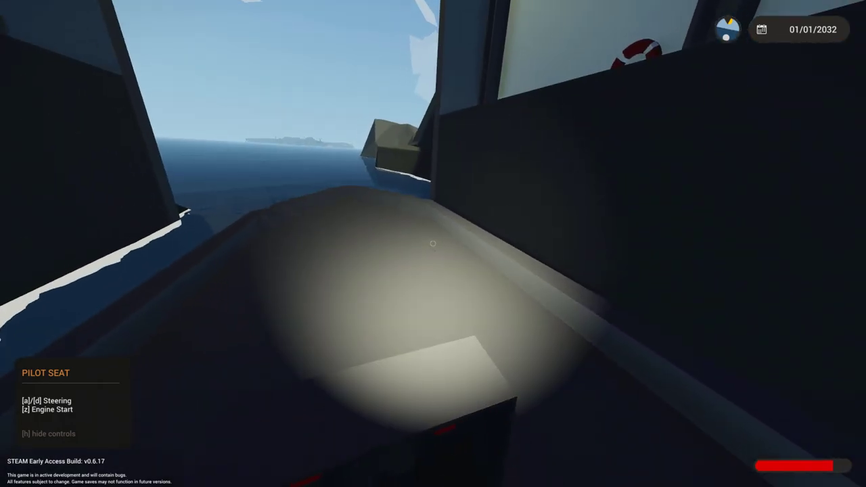
Raise the clutch pressure to 0.67, then return to the workbench editor
{"action": "scroll", "coordinate": [433, 243], "scroll_direction": "down", "scroll_amount": 3}
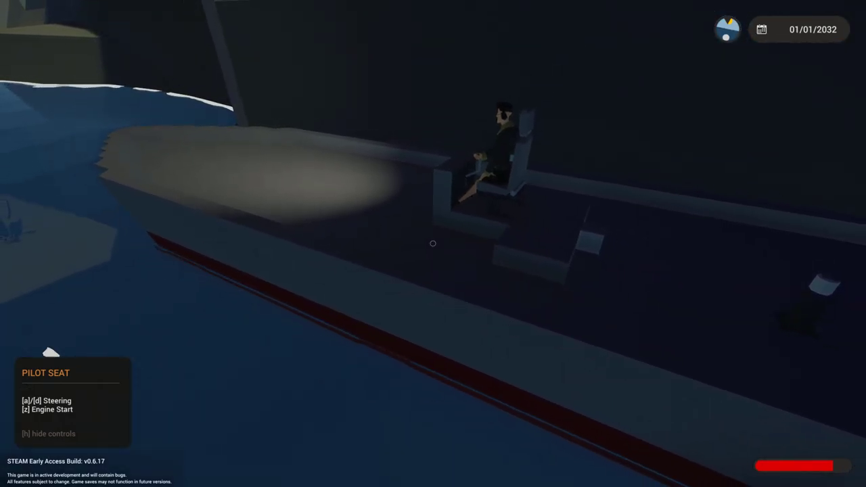
{"action": "scroll", "coordinate": [433, 244], "scroll_direction": "down", "scroll_amount": 5}
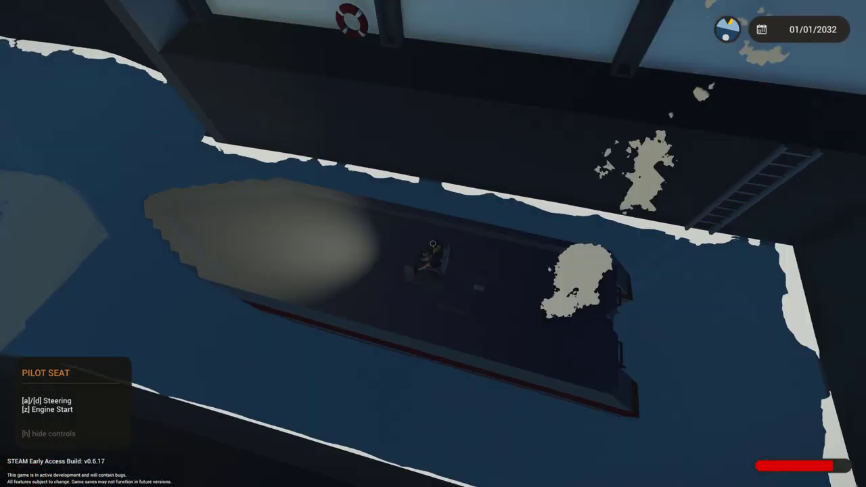
{"action": "scroll", "coordinate": [433, 243], "scroll_direction": "up", "scroll_amount": 5}
{"action": "key", "text": "e"}
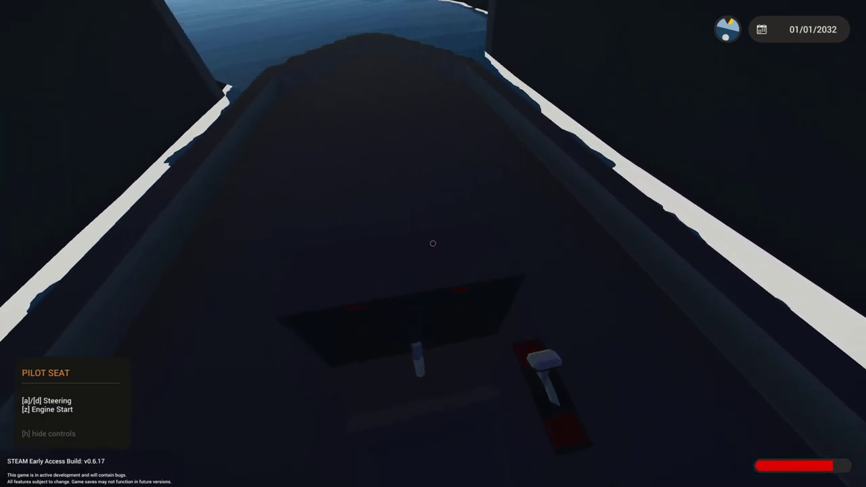
{"action": "scroll", "coordinate": [433, 243], "scroll_direction": "down", "scroll_amount": 5}
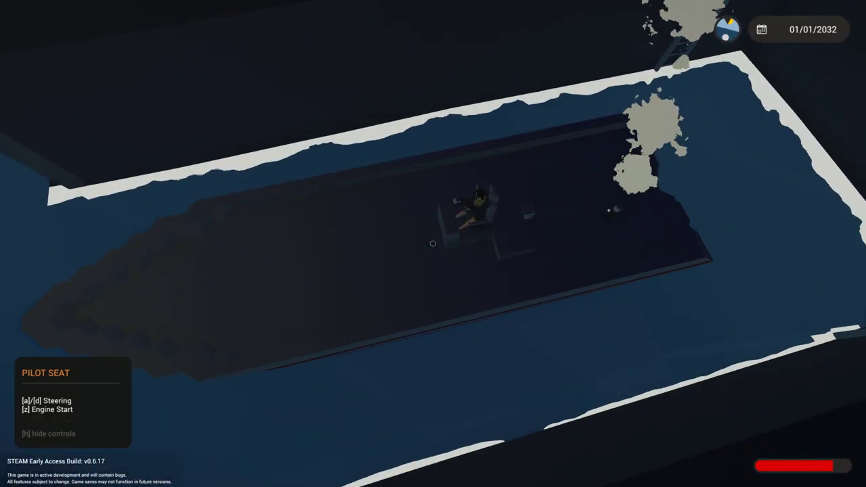
{"action": "key", "text": "Escape"}
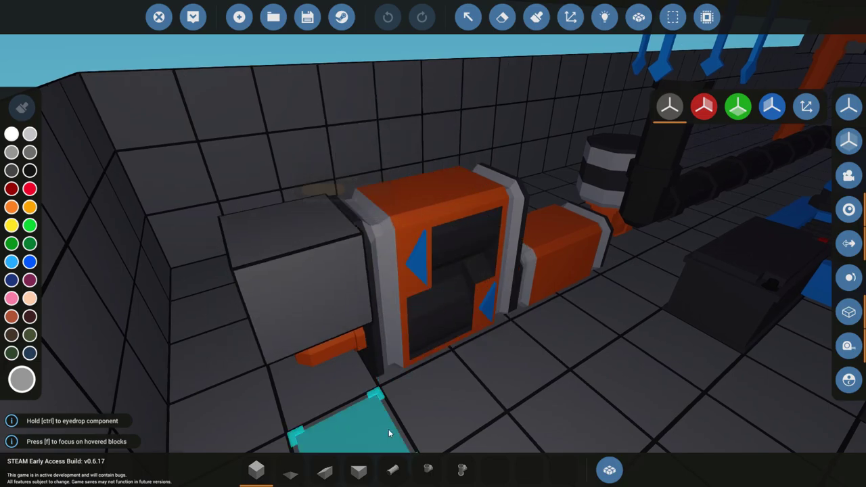
Place a rotated Pipe Angle elbow beside the orange engine block, undoing a misplaced piece
{"action": "left_click", "coordinate": [428, 469]}
{"action": "left_click", "coordinate": [311, 341], "text": "ctrl"}
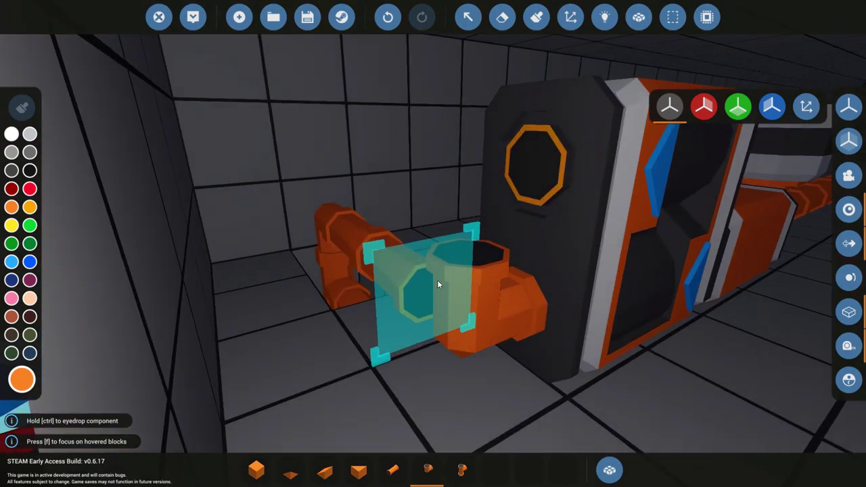
{"action": "key", "text": "r"}
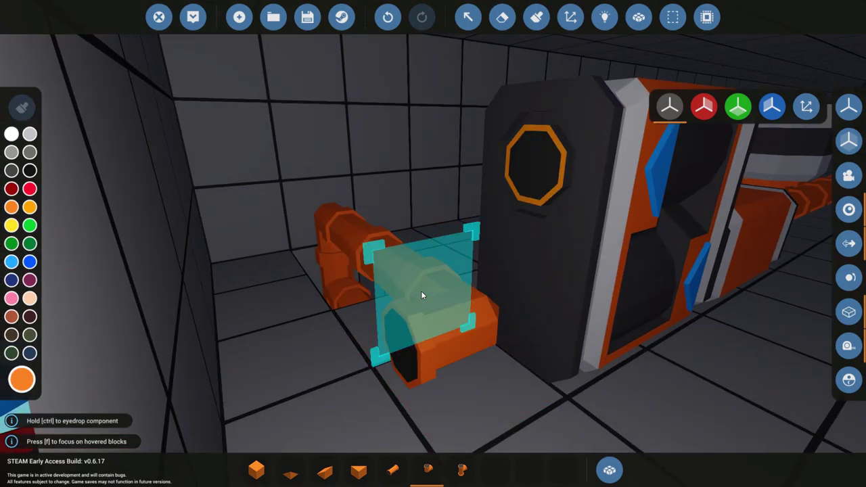
{"action": "left_click", "coordinate": [449, 253]}
{"action": "scroll", "coordinate": [530, 288], "scroll_direction": "down", "scroll_amount": 5}
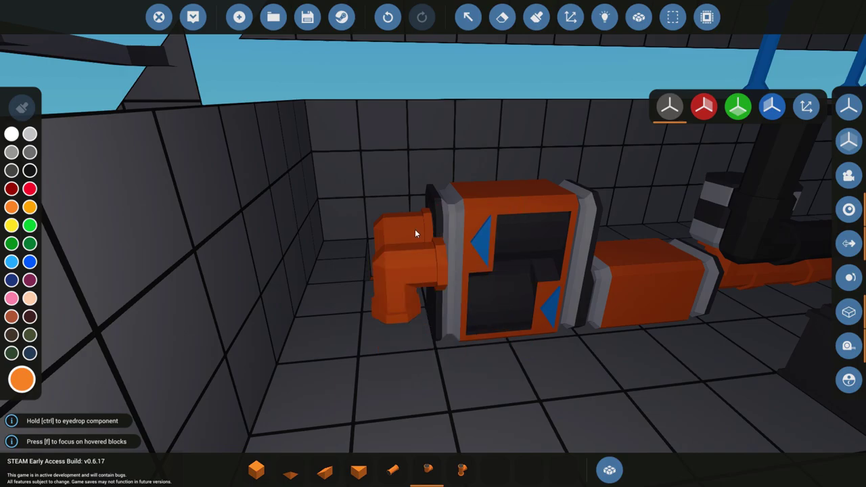
{"action": "left_click_drag", "start_coordinate": [415, 228], "coordinate": [447, 44]}
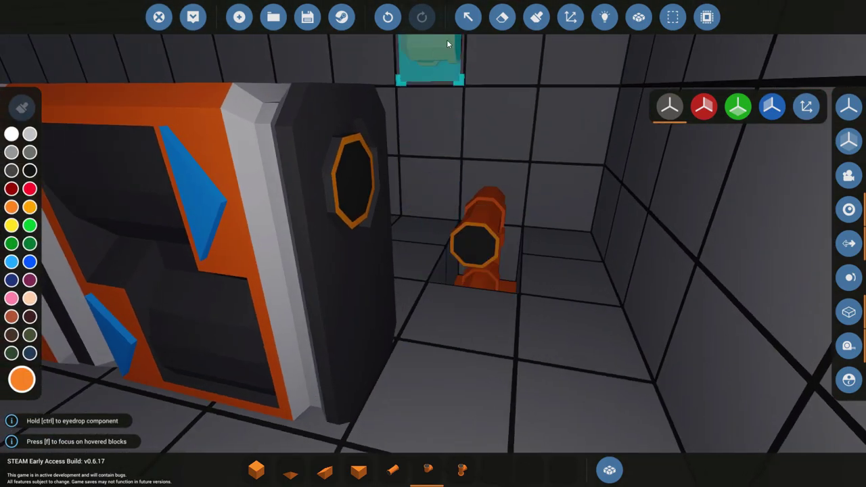
{"action": "left_click", "coordinate": [387, 18]}
{"action": "key", "text": "r"}
{"action": "key", "text": "r"}
{"action": "key", "text": "r"}
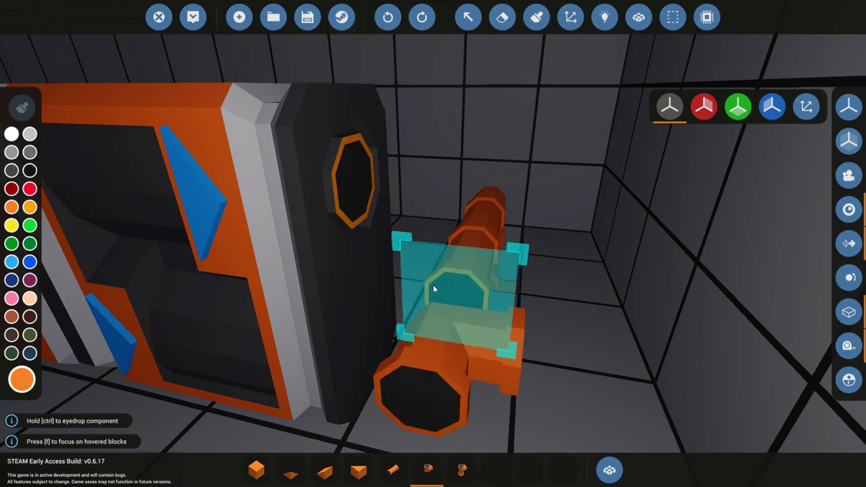
{"action": "key", "text": "r"}
{"action": "key", "text": "r"}
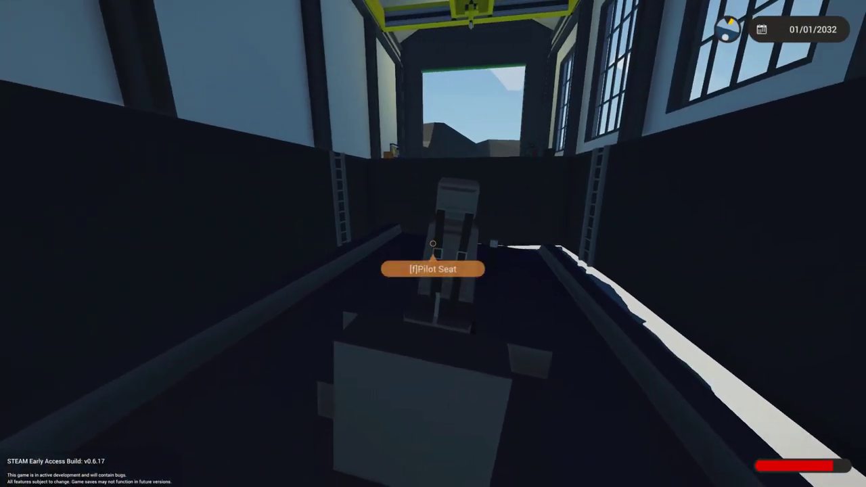
Sit at the boat's helm and drive it out onto open water with the engine running
{"action": "key", "text": "f"}
{"action": "mouse_move", "coordinate": [433, 243]}
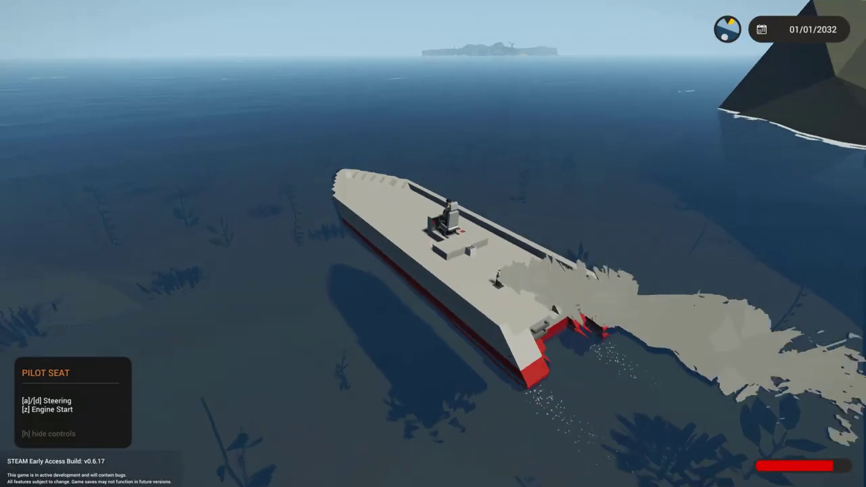
{"action": "scroll", "coordinate": [433, 244], "scroll_direction": "up", "scroll_amount": 5}
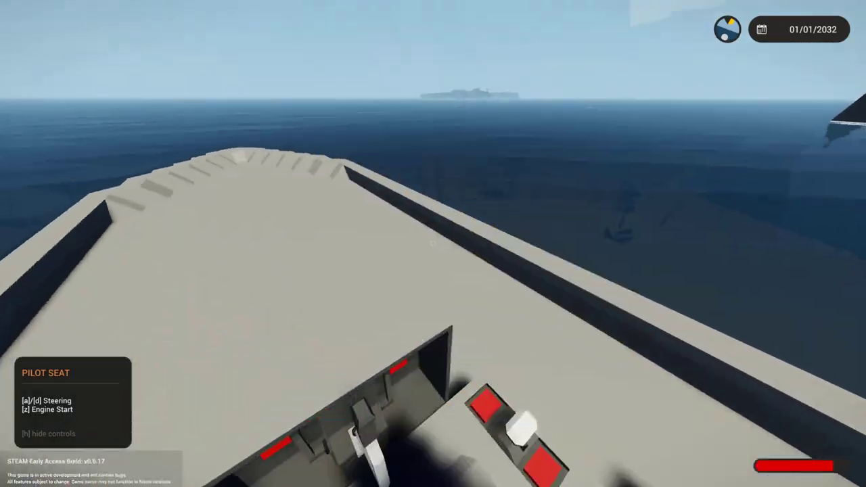
{"action": "scroll", "coordinate": [433, 244], "scroll_direction": "down", "scroll_amount": 5}
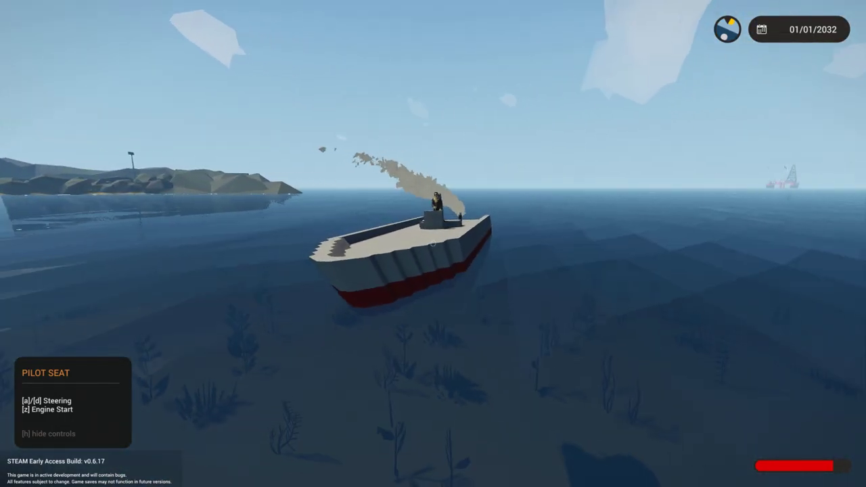
Lower the clutch pressure to 0.25 while switching between pilot and outside camera views
{"action": "key", "text": "c"}
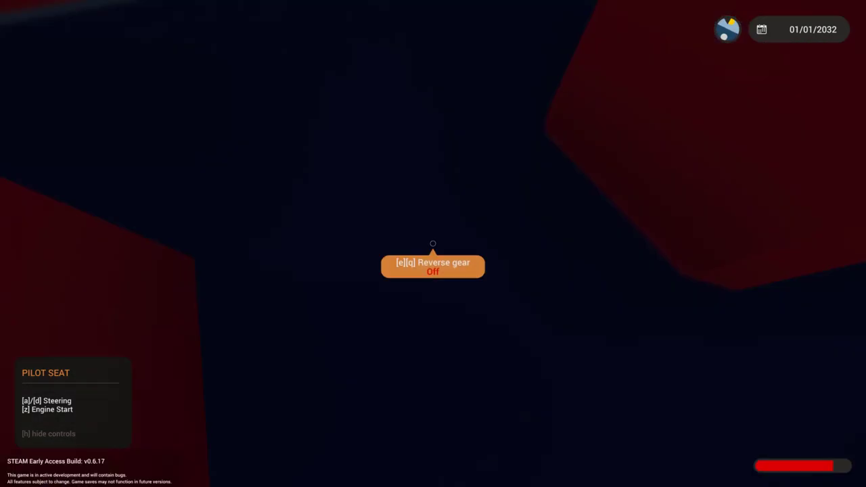
{"action": "key", "text": "c"}
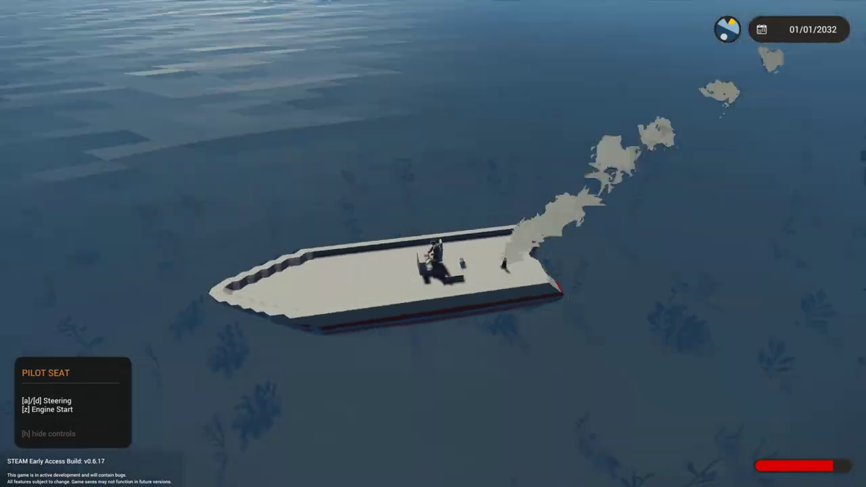
{"action": "key", "text": "c"}
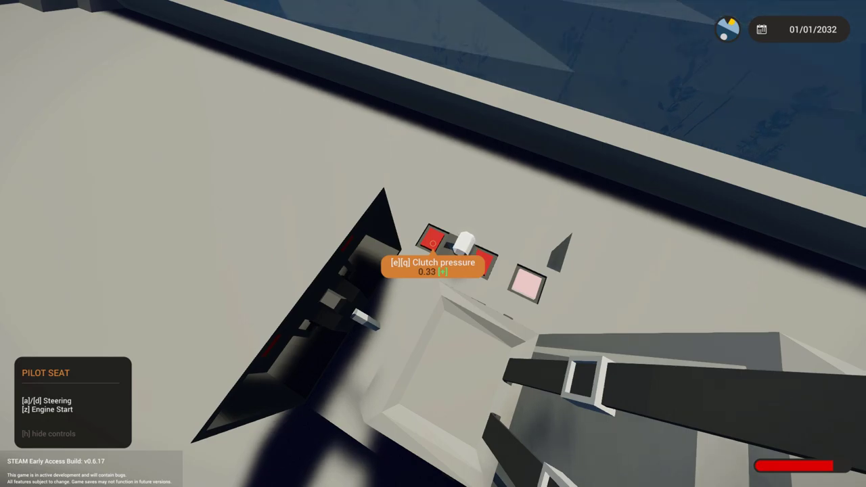
{"action": "key", "text": "c"}
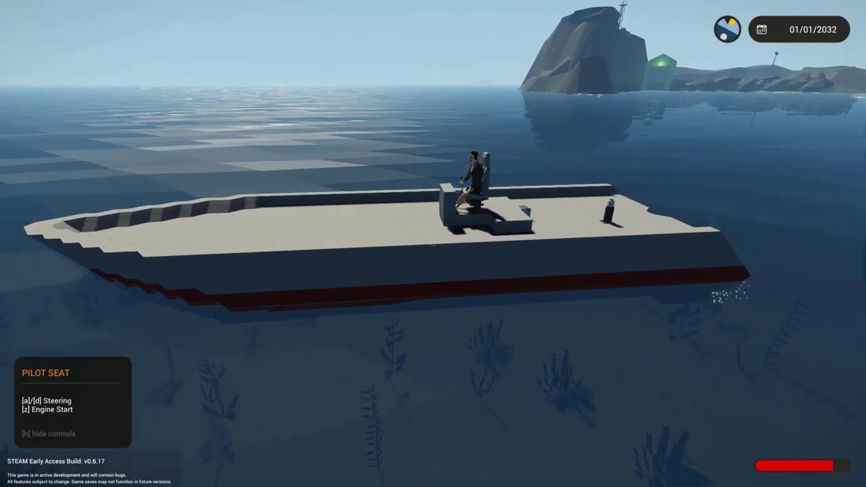
{"action": "key", "text": "c"}
{"action": "key", "text": "q"}
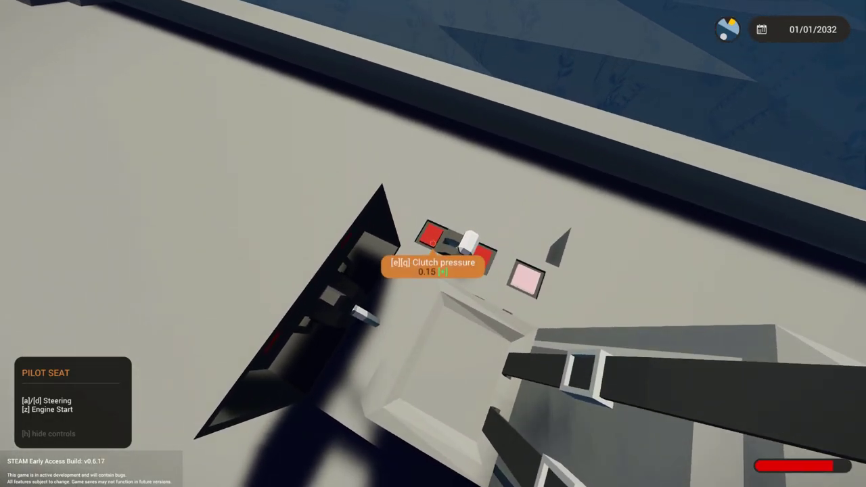
{"action": "key", "text": "c"}
{"action": "key", "text": "c"}
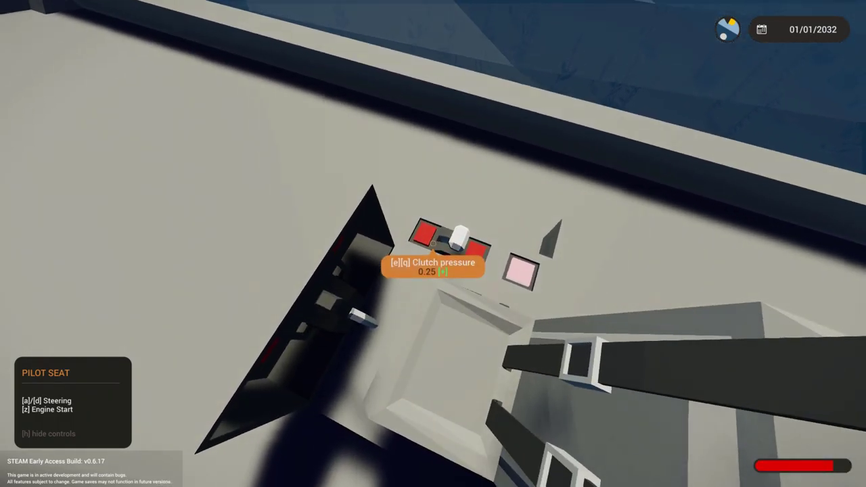
Drop the clutch pressure to 0.00 from the pilot's console view
{"action": "key", "text": "c"}
{"action": "key", "text": "c"}
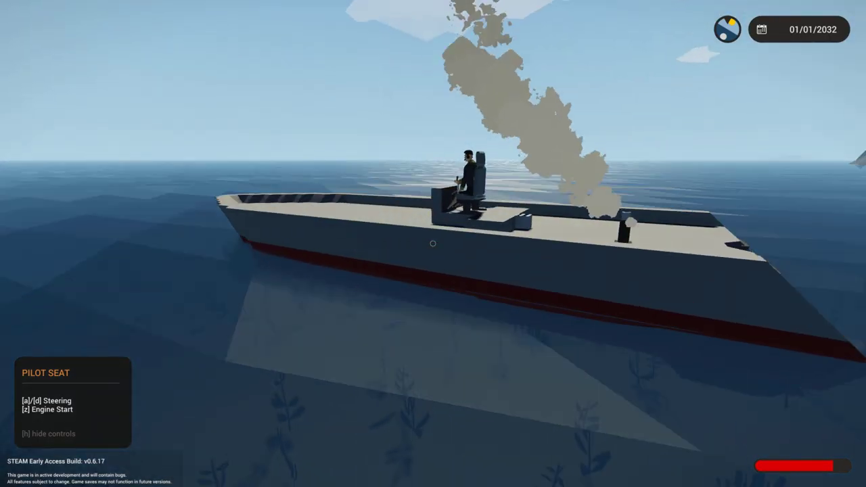
{"action": "key", "text": "c"}
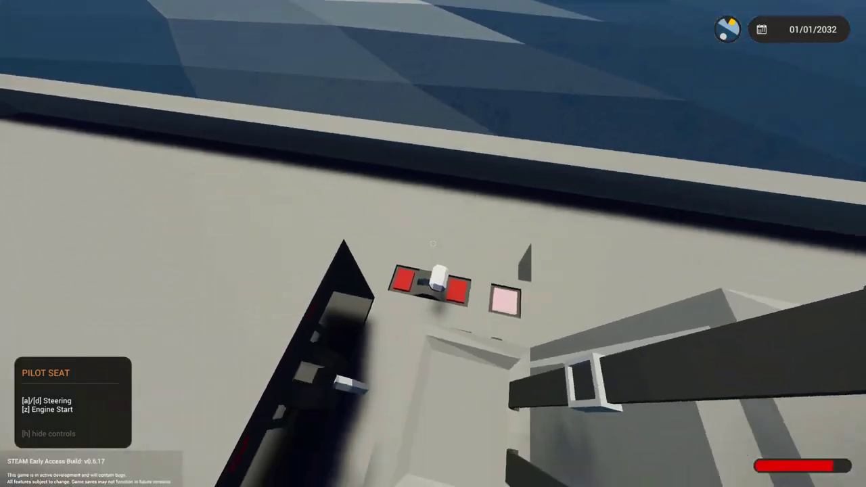
{"action": "key", "text": "c"}
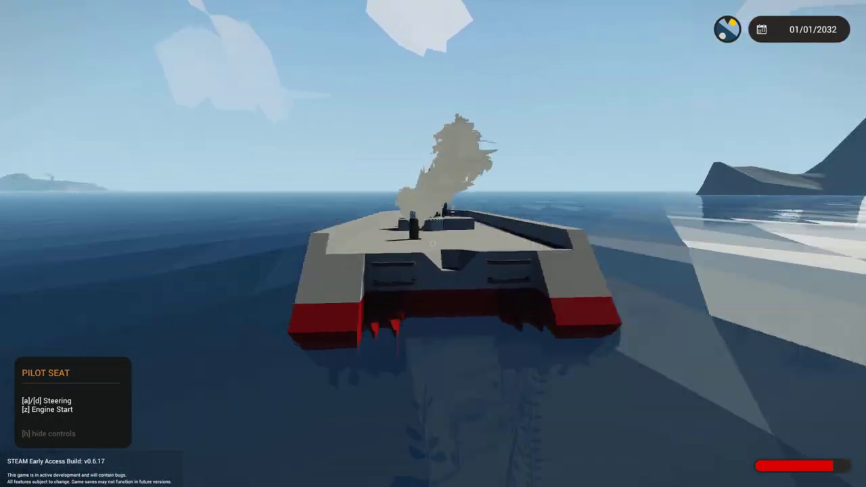
{"action": "scroll", "coordinate": [434, 244], "scroll_direction": "up", "scroll_amount": 5}
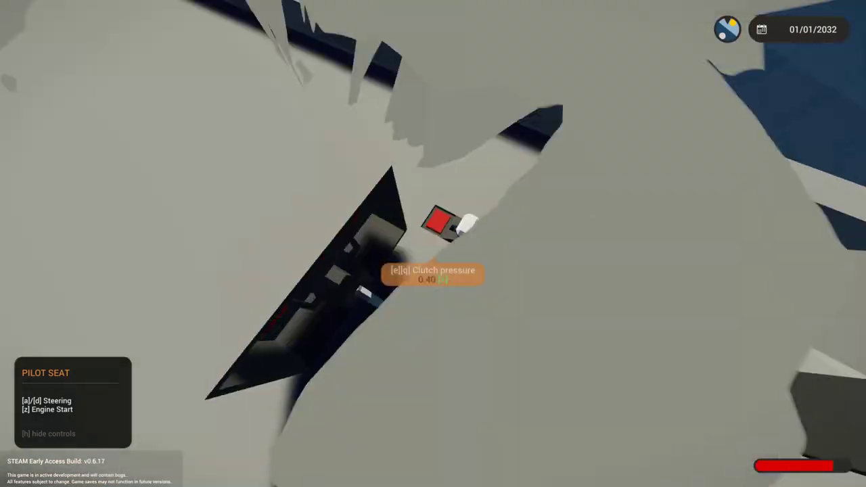
{"action": "key", "text": "q"}
{"action": "key", "text": "q"}
{"action": "key", "text": "q"}
{"action": "key", "text": "q"}
{"action": "key", "text": "q"}
{"action": "key", "text": "q"}
{"action": "key", "text": "q"}
{"action": "scroll", "coordinate": [433, 243], "scroll_direction": "down", "scroll_amount": 5}
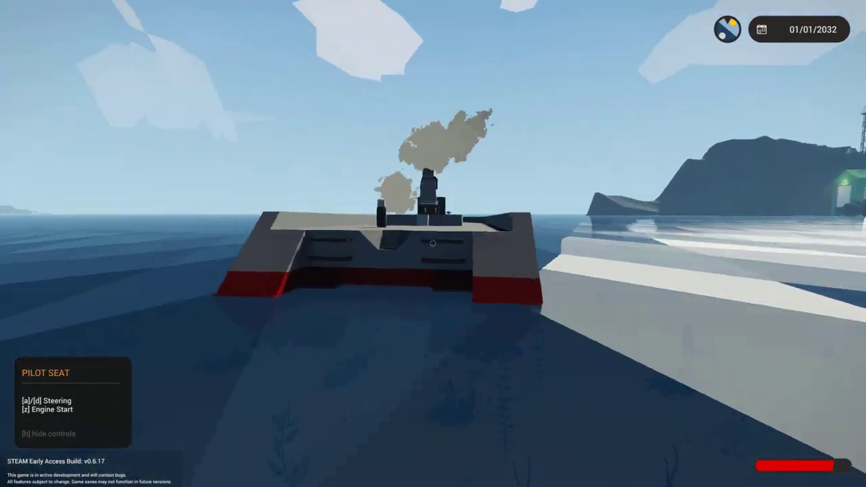
Raise the clutch pressure back up to about 0.33
{"action": "scroll", "coordinate": [433, 243], "scroll_direction": "up", "scroll_amount": 5}
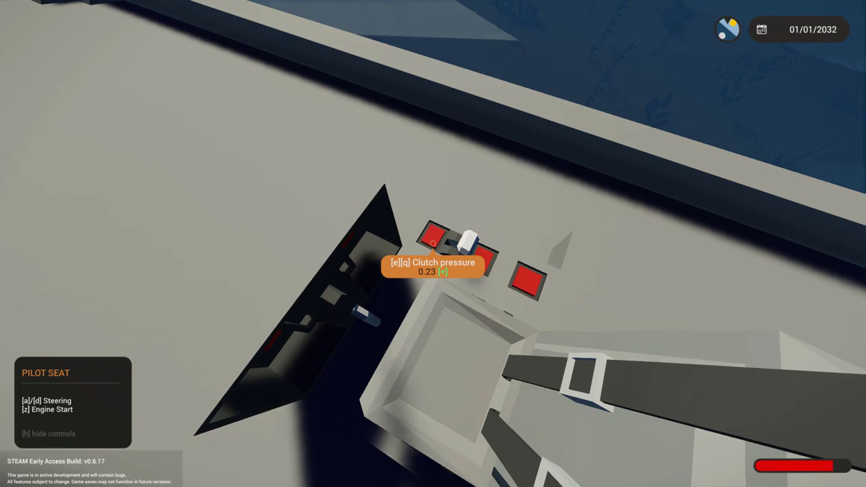
{"action": "scroll", "coordinate": [433, 244], "scroll_direction": "down", "scroll_amount": 5}
{"action": "key", "text": "e"}
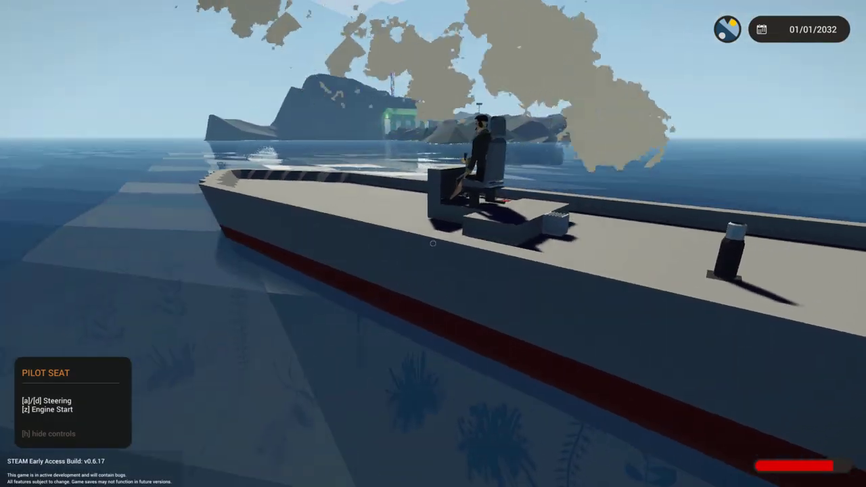
{"action": "scroll", "coordinate": [433, 243], "scroll_direction": "up", "scroll_amount": 5}
{"action": "scroll", "coordinate": [433, 244], "scroll_direction": "down", "scroll_amount": 5}
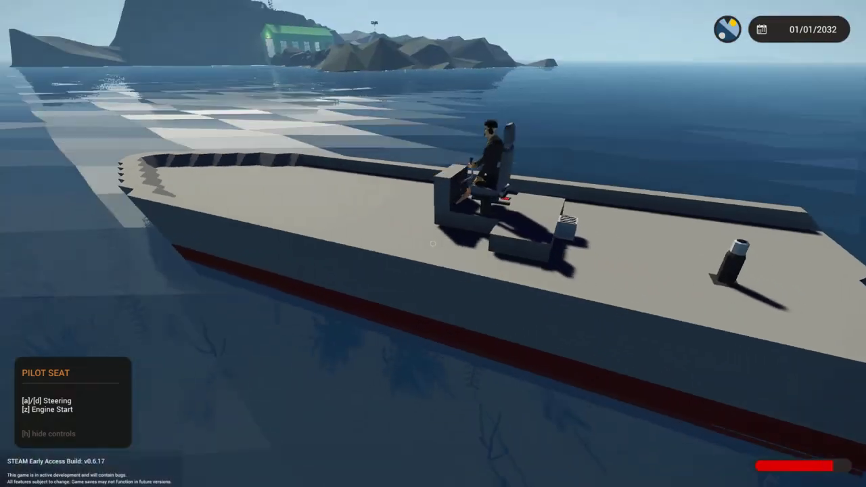